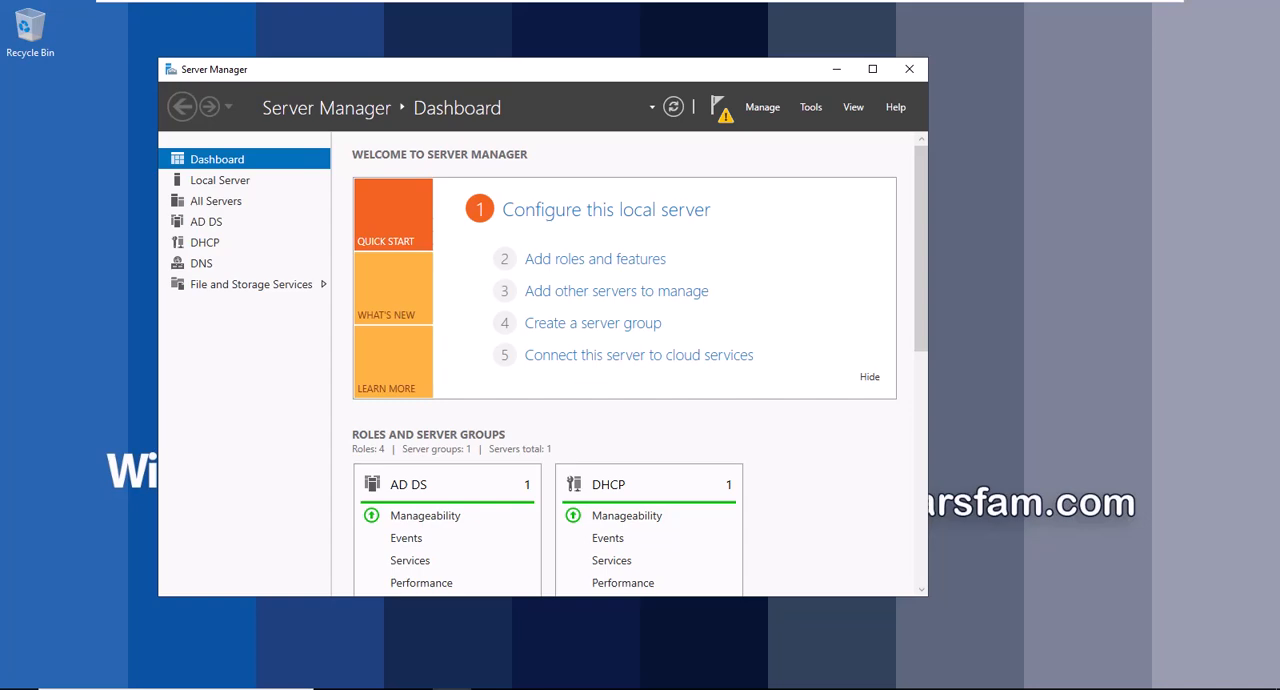
Open Active Directory Users and Computers and examine the group and user inside the modiran-ou organizational unit.
drag(412, 73, 593, 81)
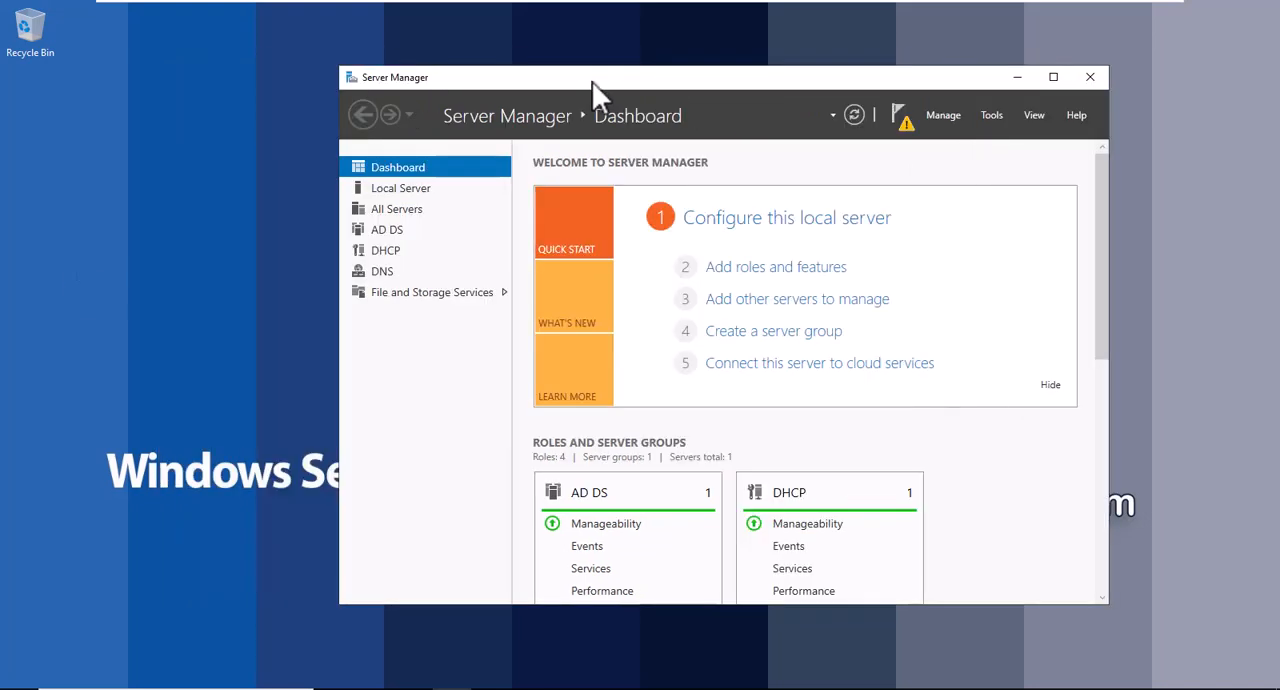
drag(697, 78, 700, 60)
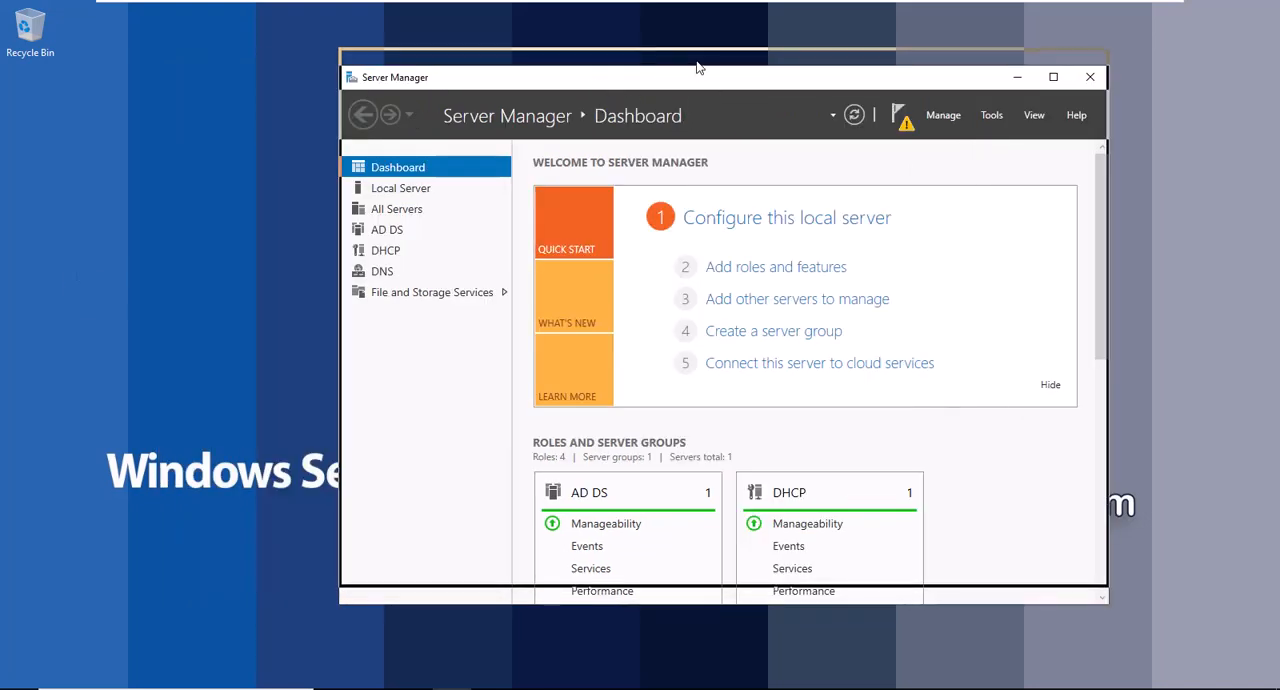
click(991, 97)
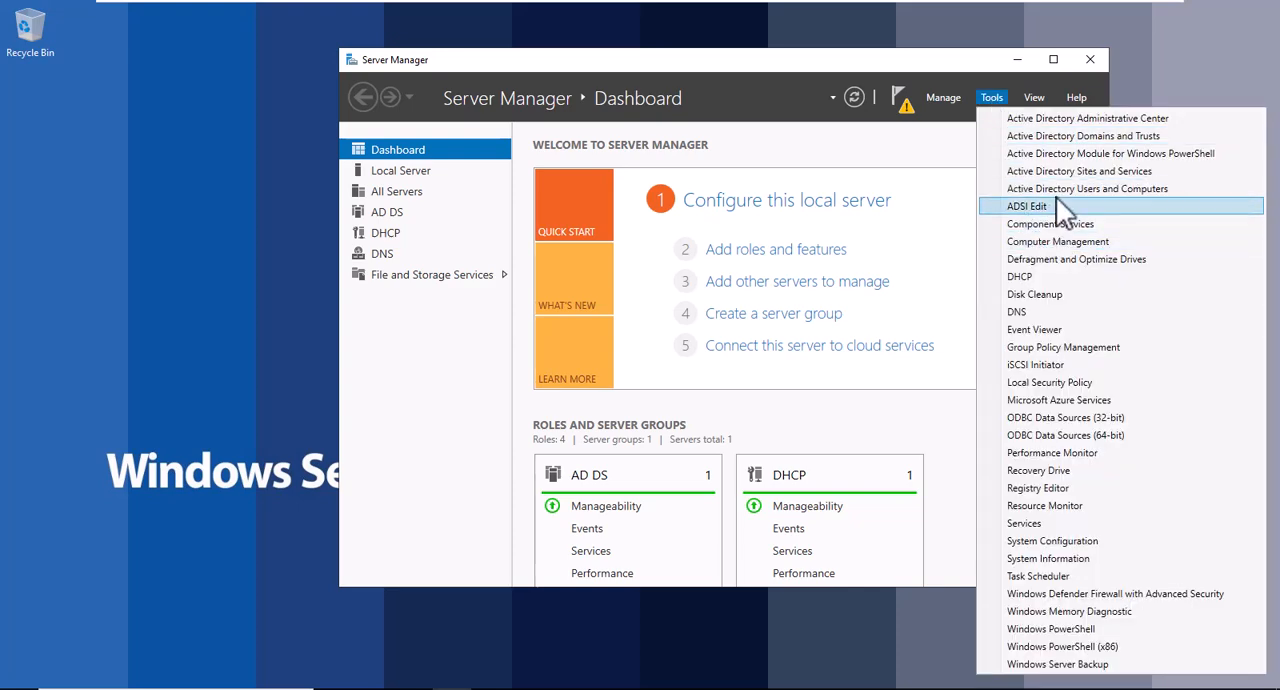
click(1040, 189)
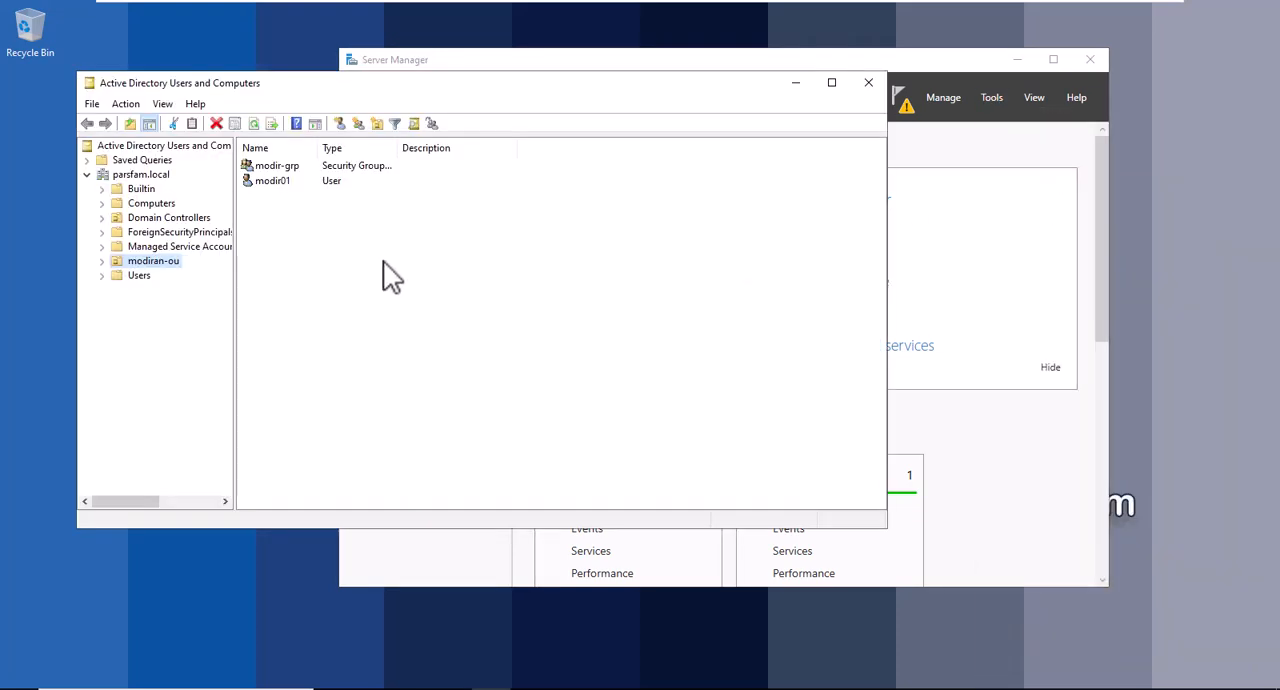
click(131, 263)
click(281, 166)
click(281, 166)
click(272, 181)
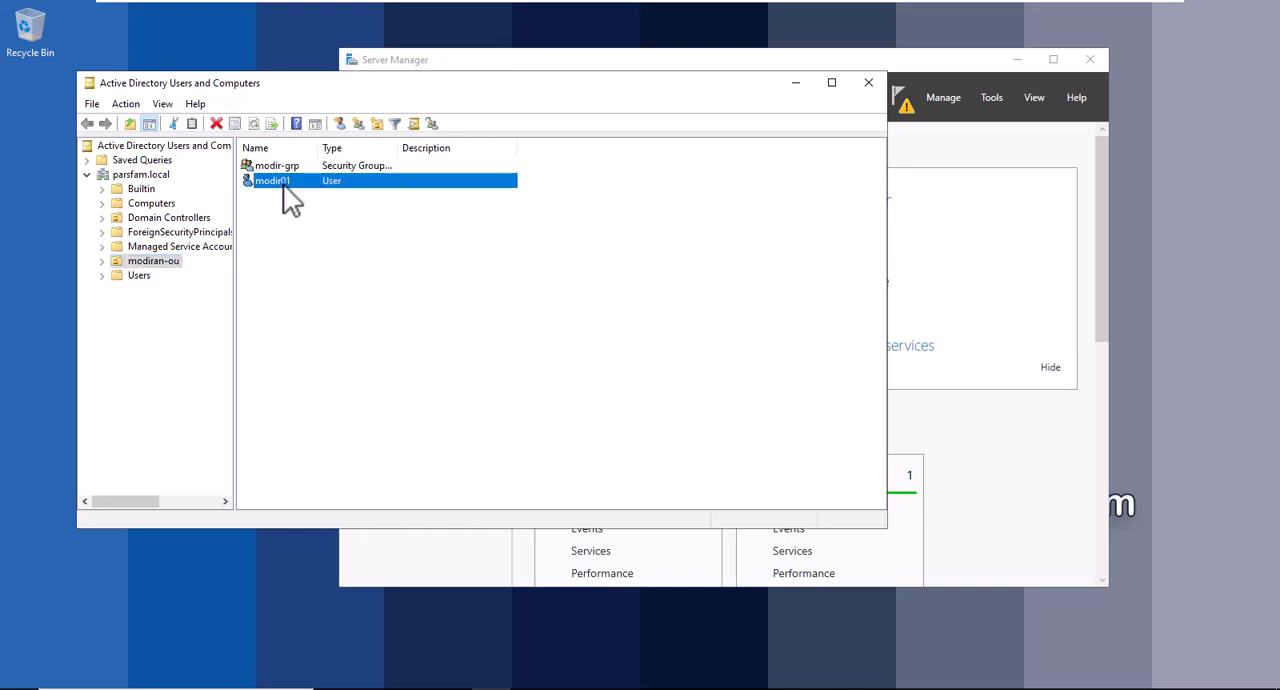
Open Group Policy Management and expand the parsfam.local domain to reach modiran-ou and the Group Policy Objects container.
click(990, 98)
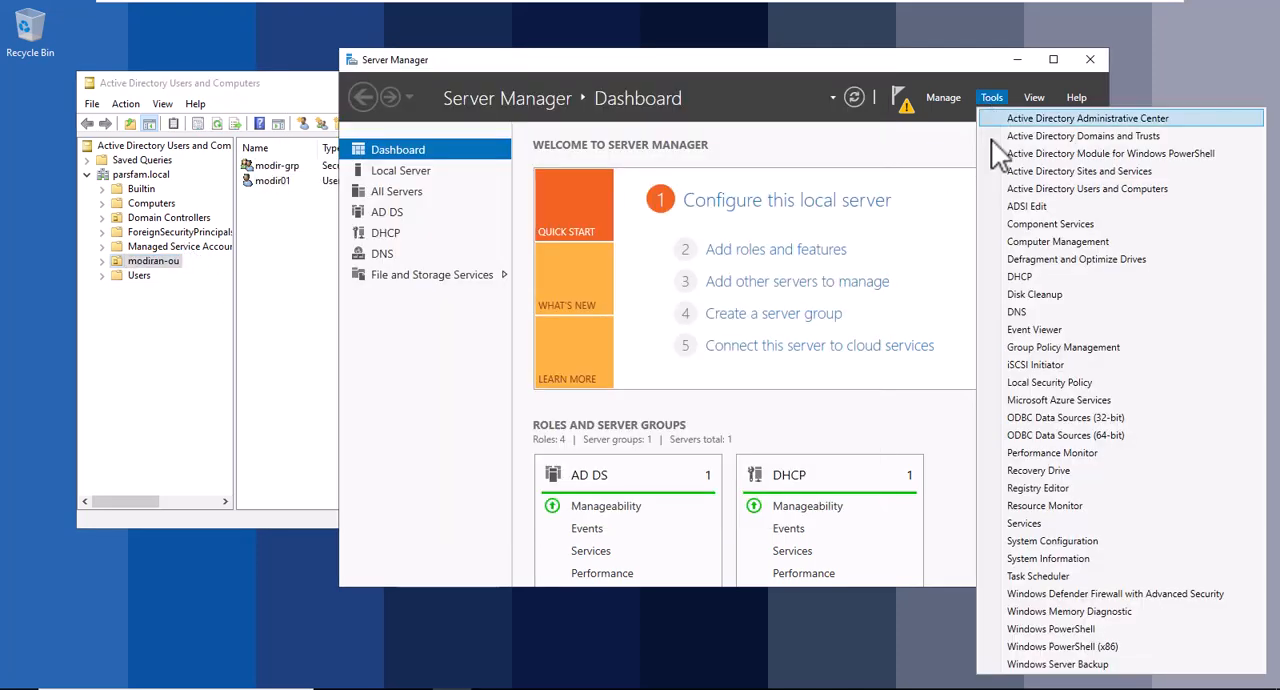
click(1063, 347)
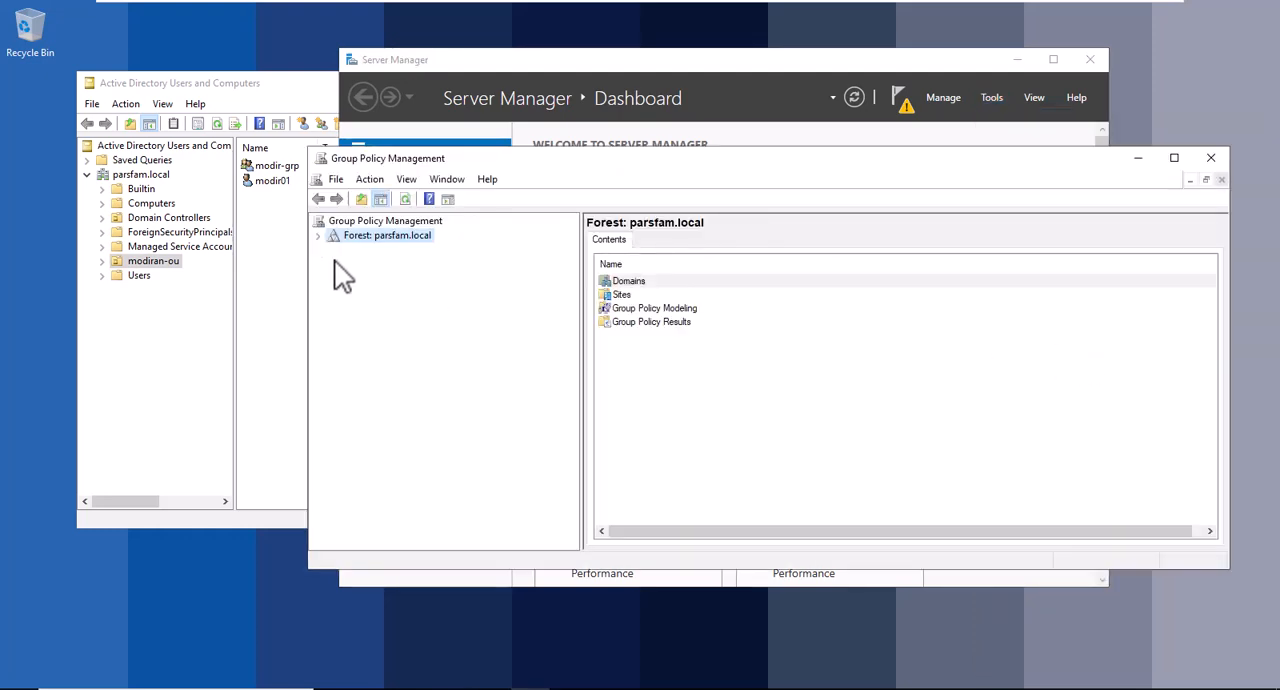
click(318, 235)
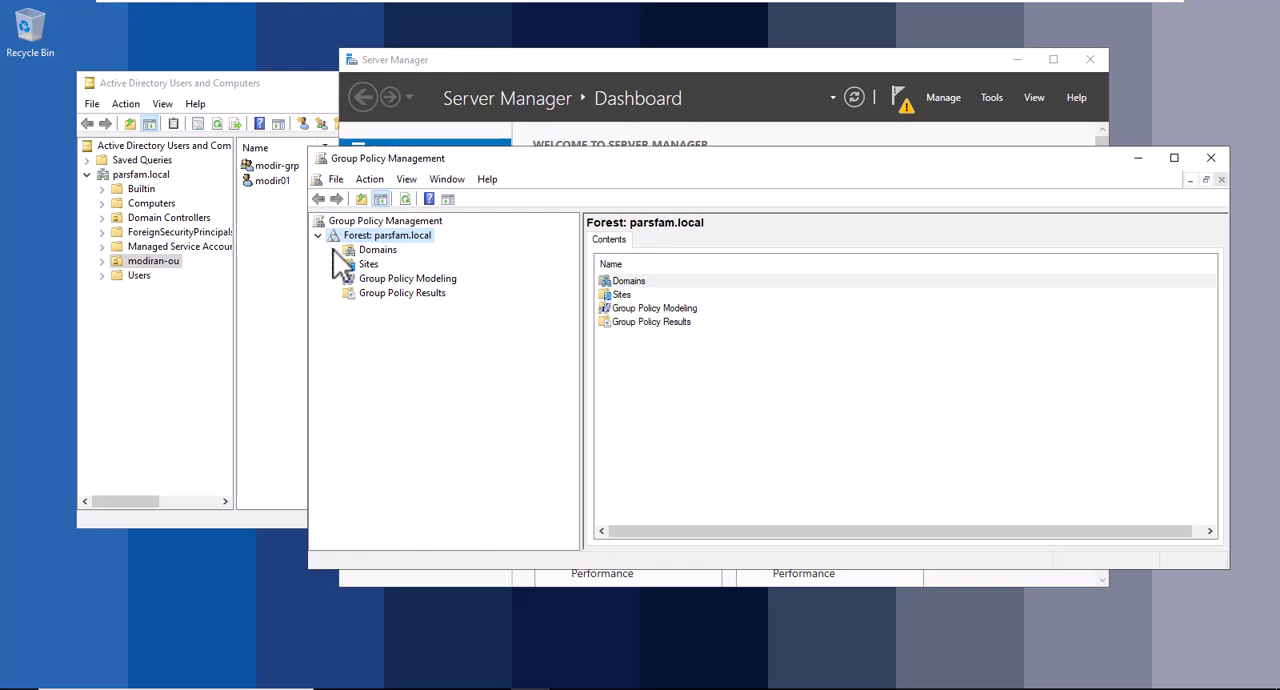
click(333, 249)
click(348, 264)
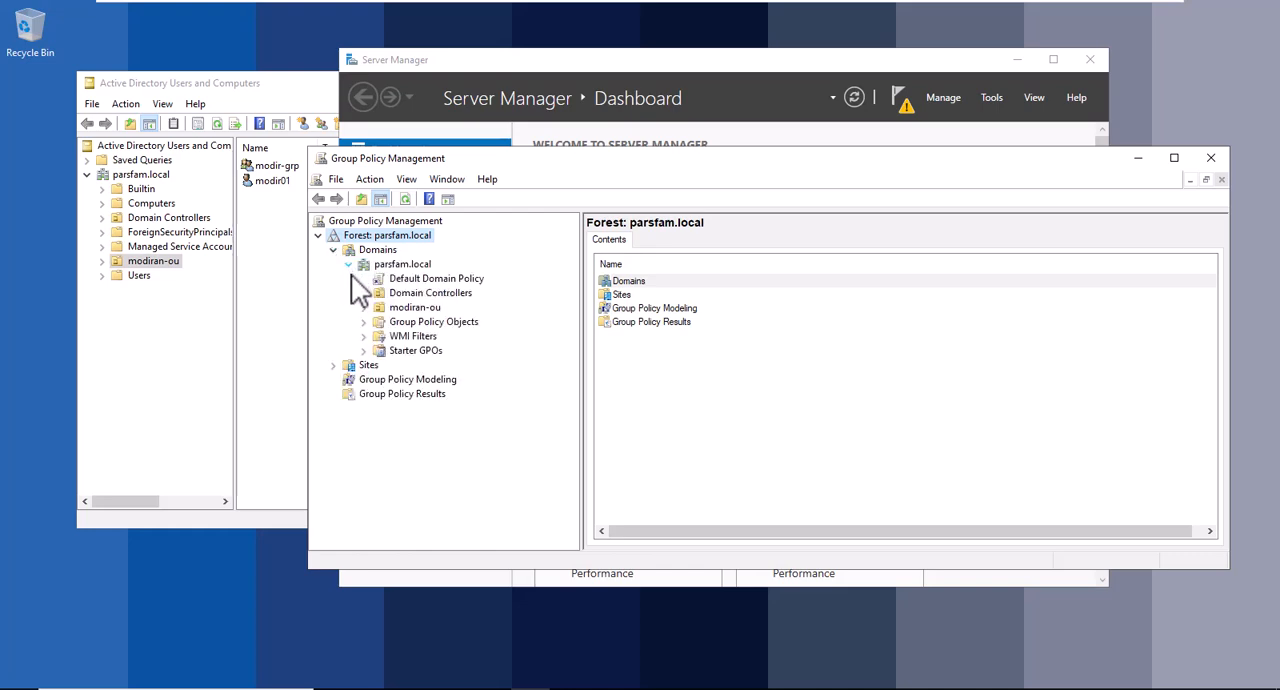
click(405, 307)
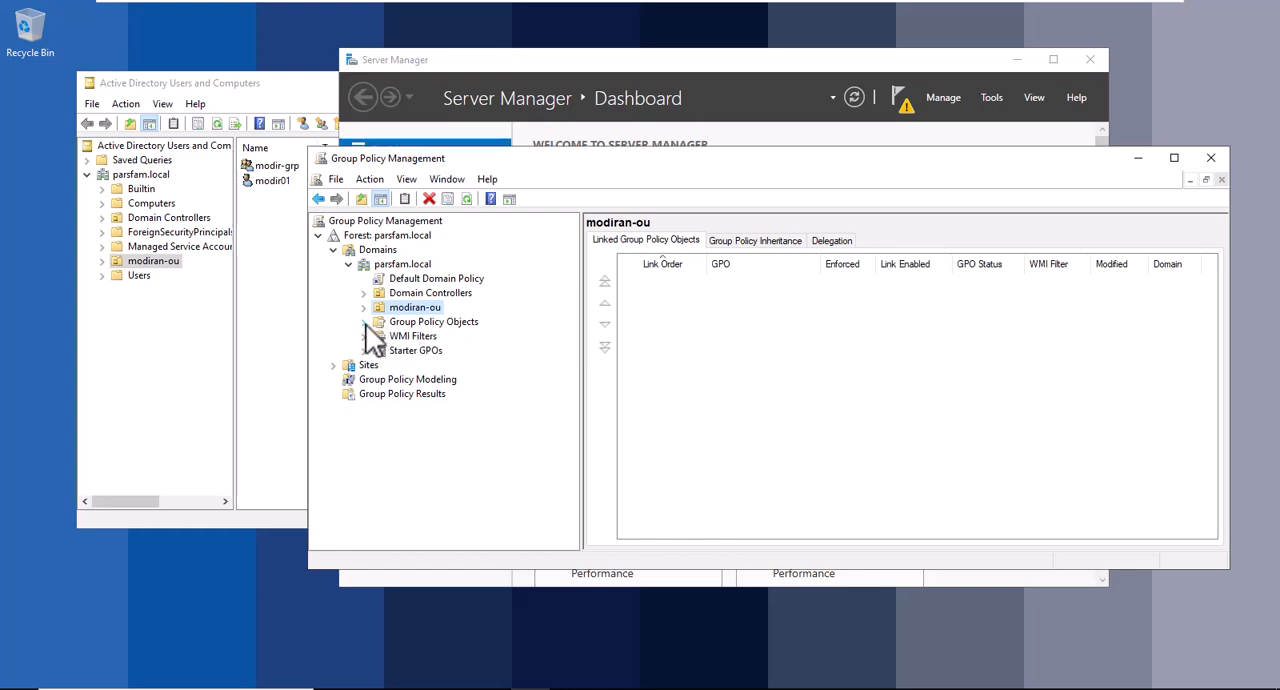
click(364, 322)
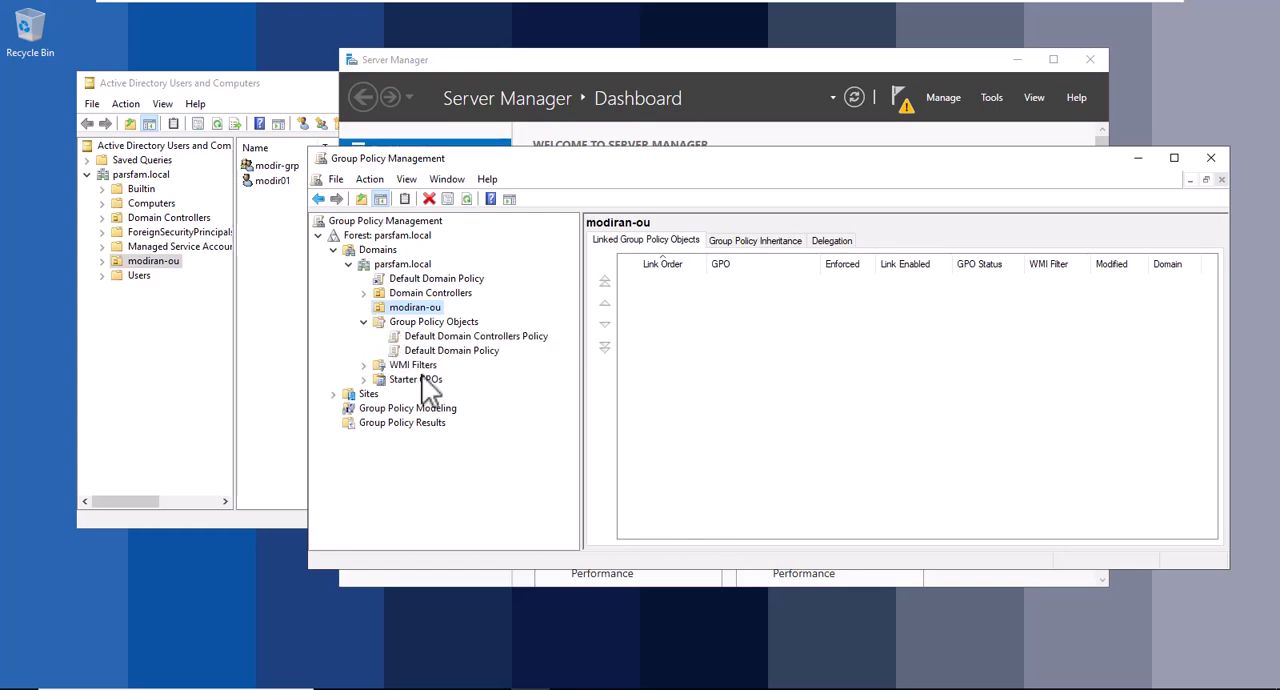
right_click(418, 318)
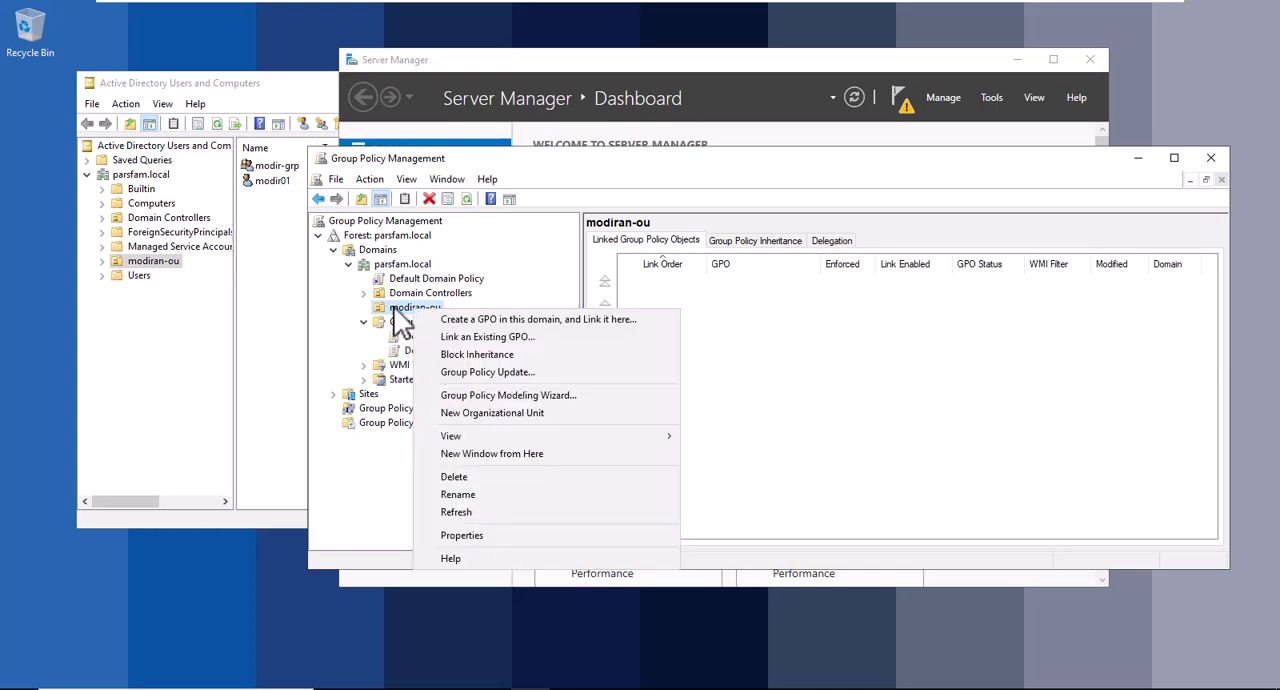
click(405, 318)
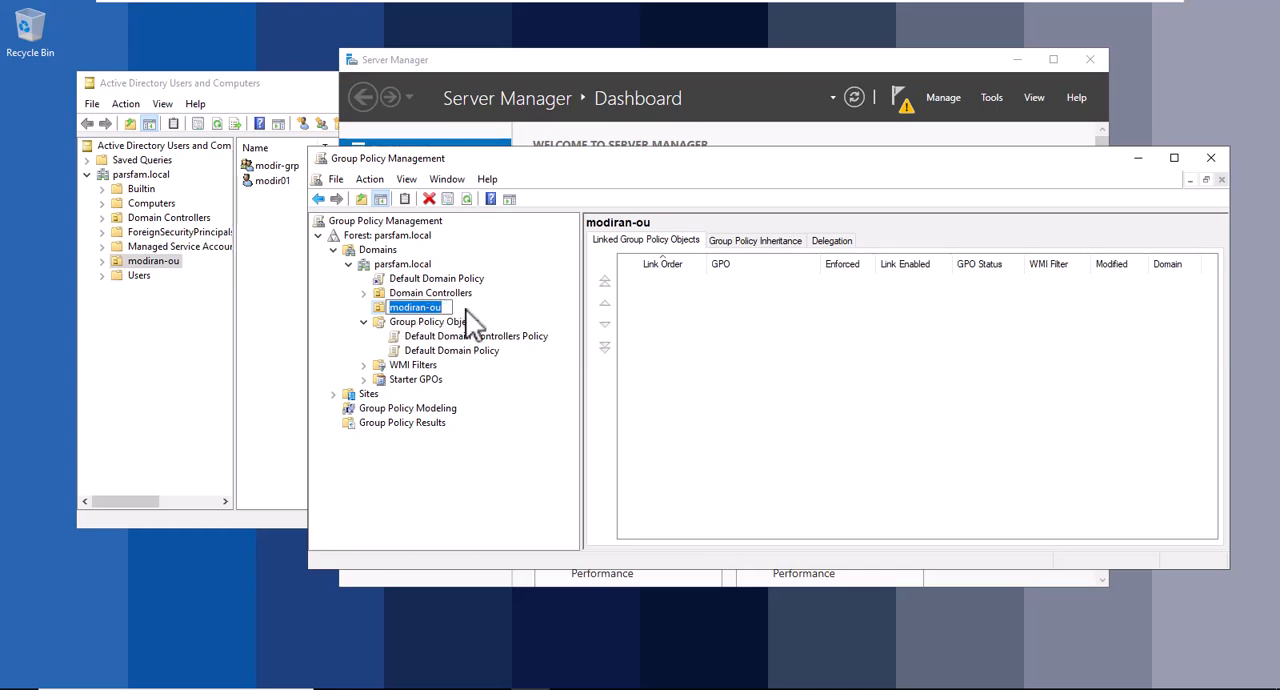
right_click(437, 307)
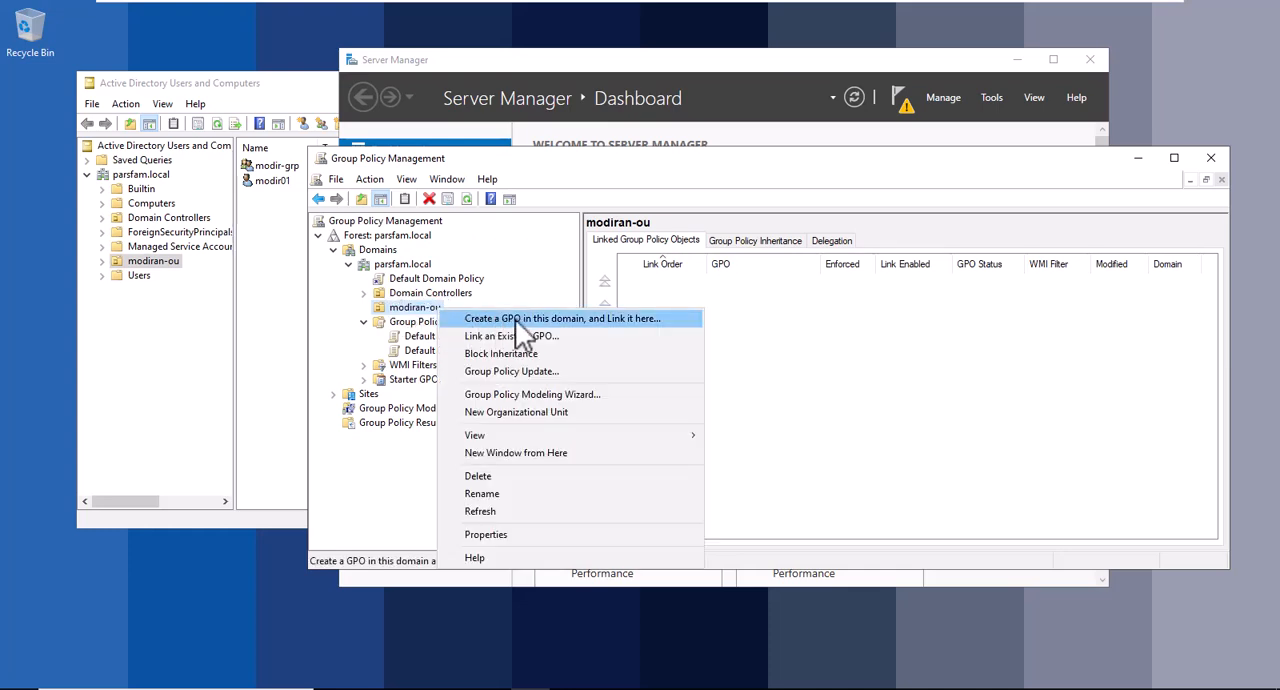
click(410, 322)
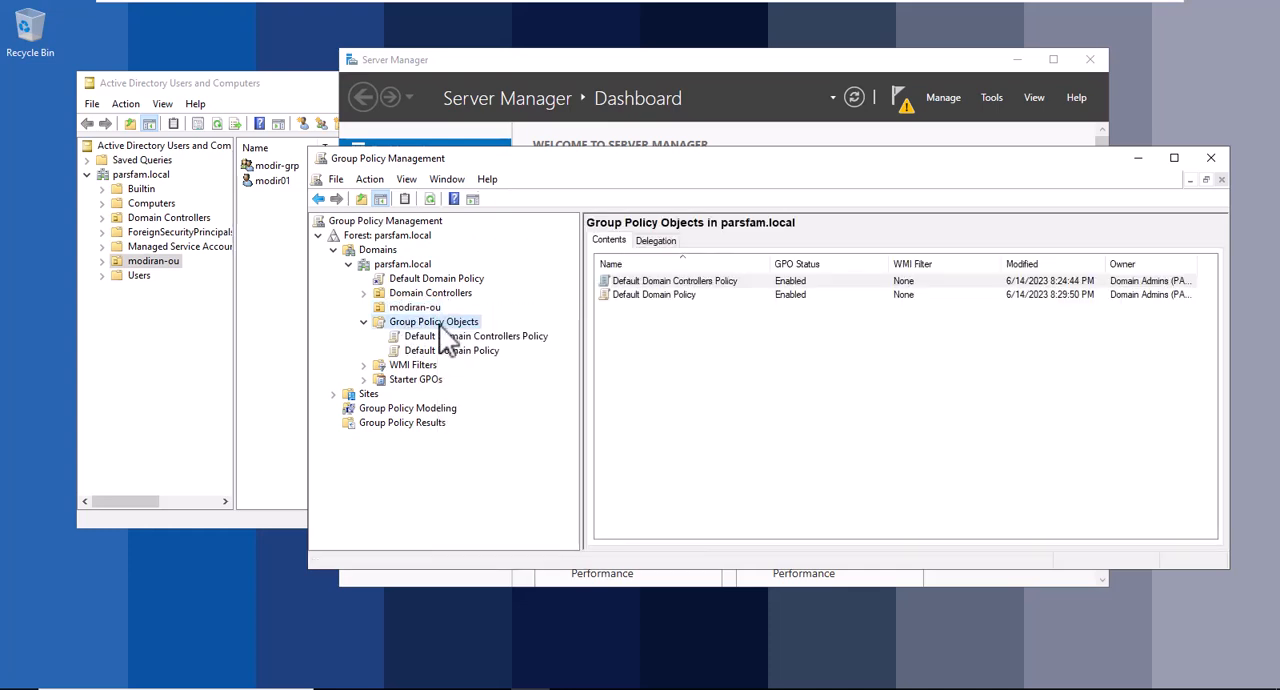
right_click(421, 322)
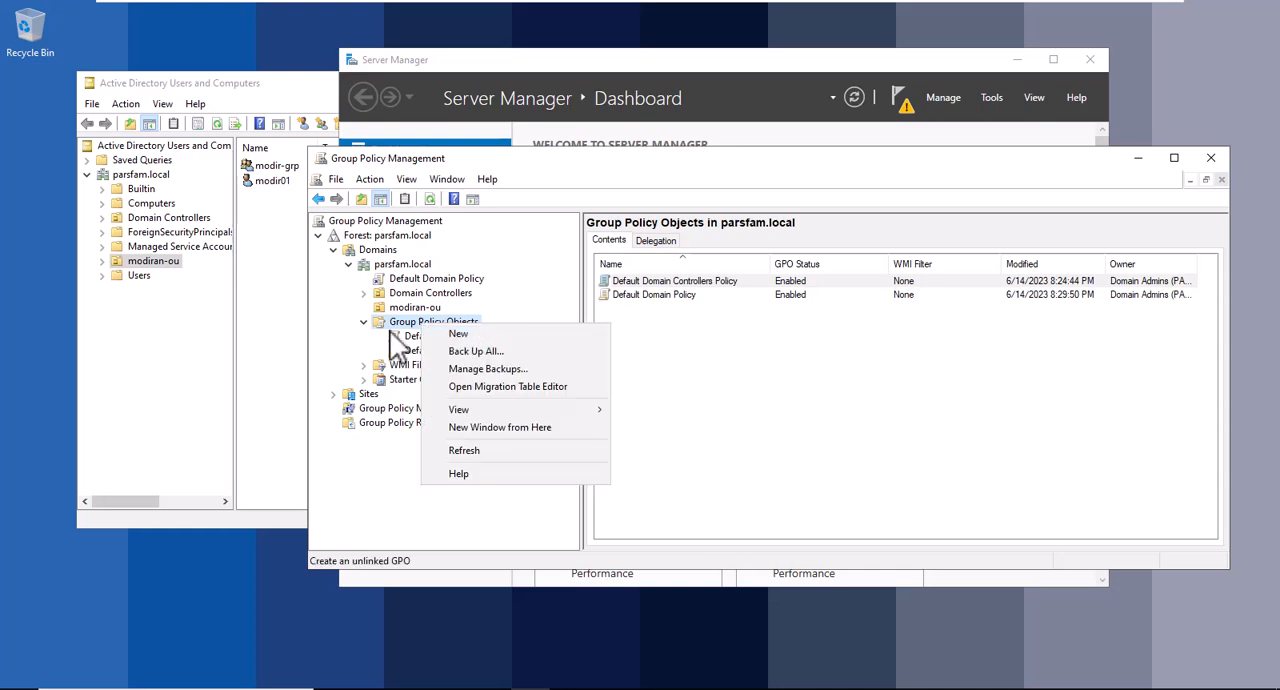
click(411, 311)
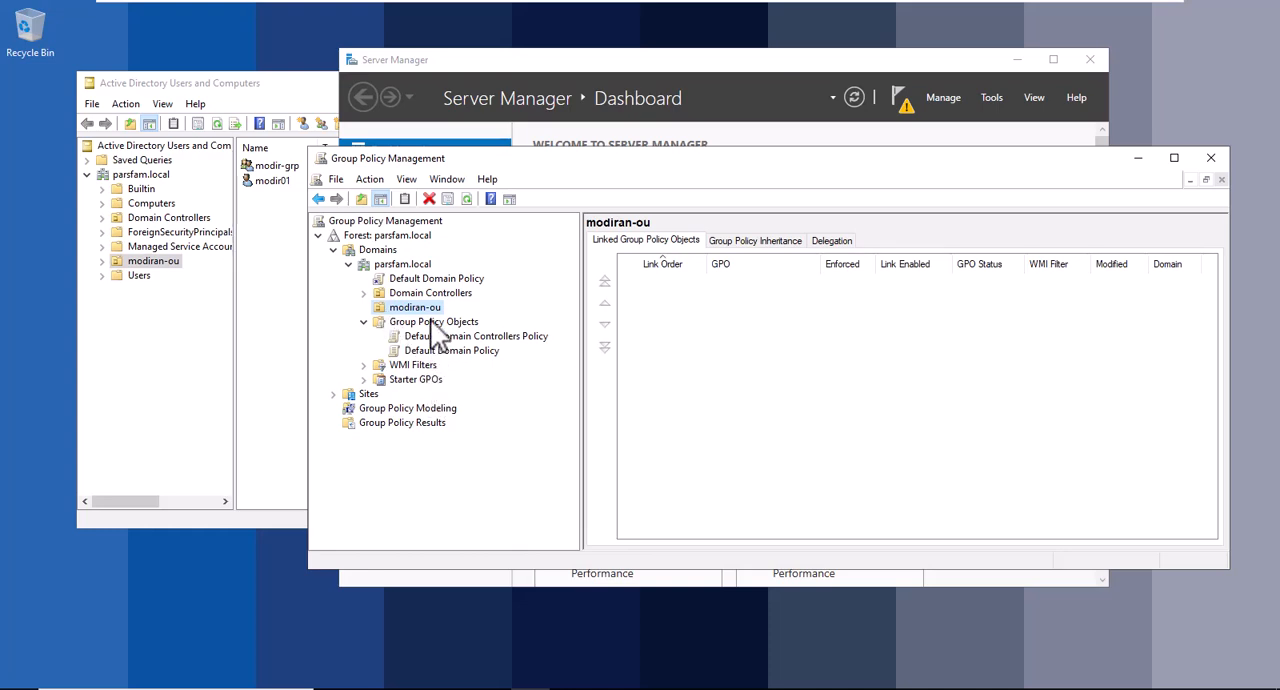
Clear part of the desktop and create a new folder there named modiran.
click(290, 280)
drag(243, 91, 431, 99)
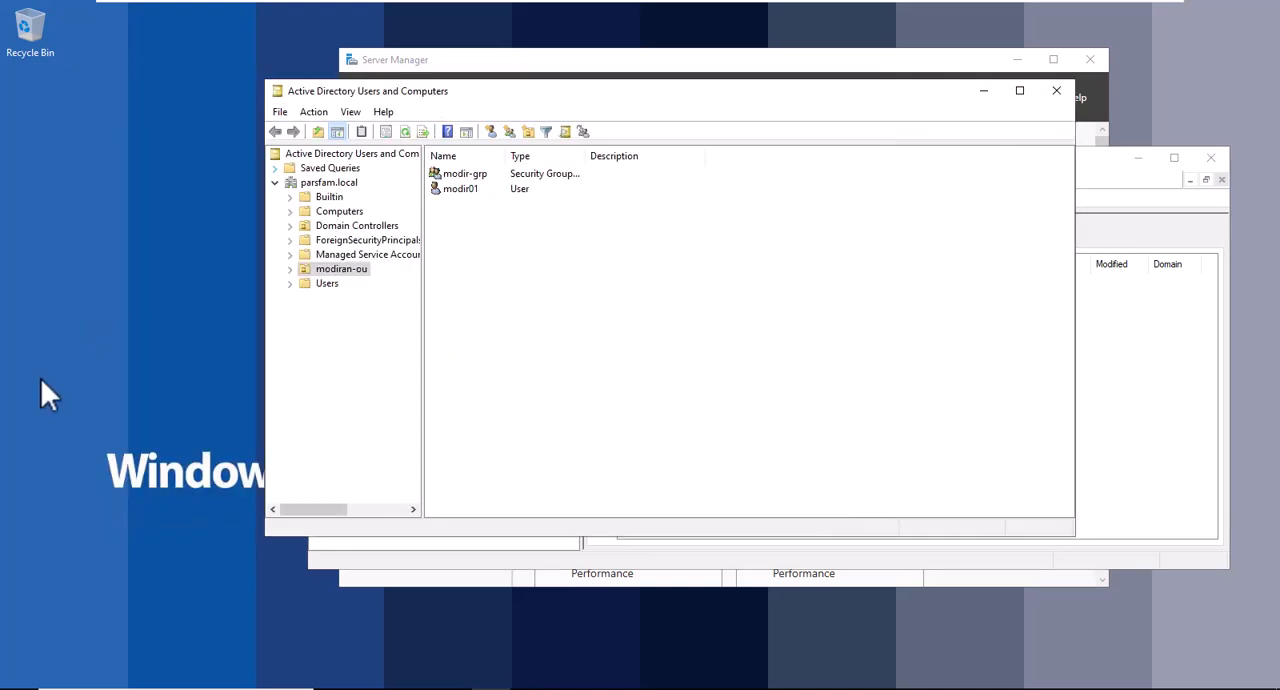
right_click(41, 381)
mouse_move(120, 507)
click(244, 505)
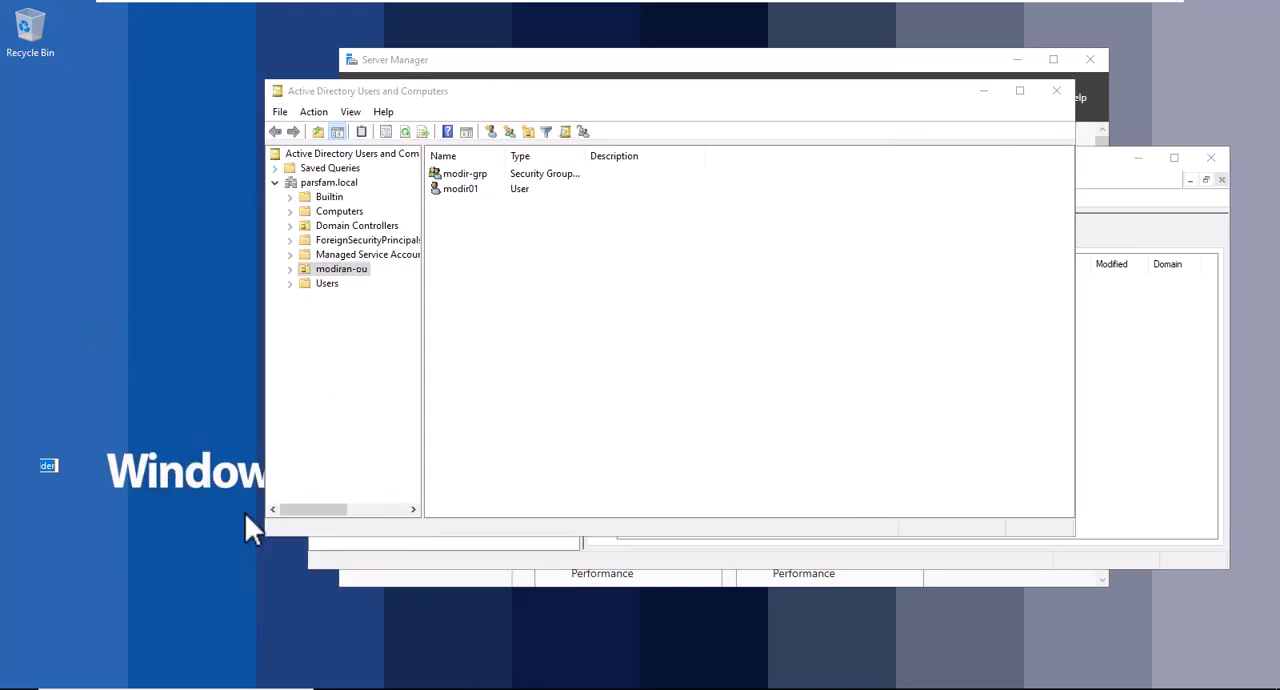
text(mod)
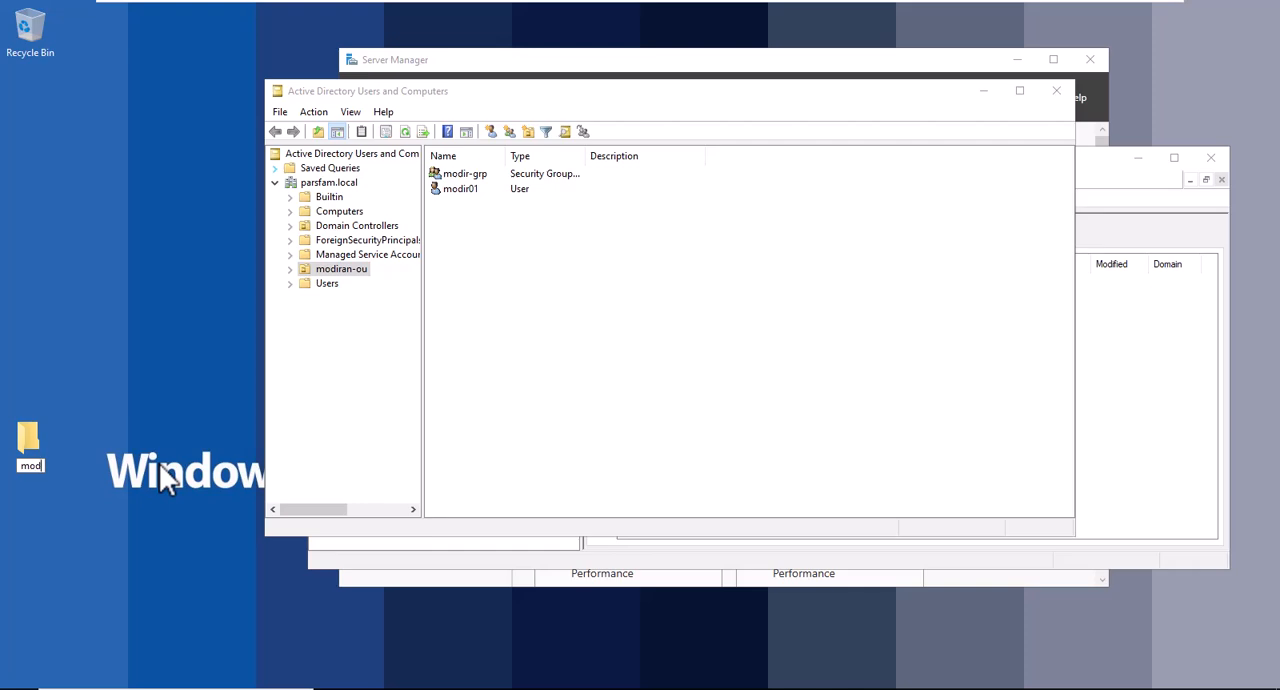
text(iran)
key(Return)
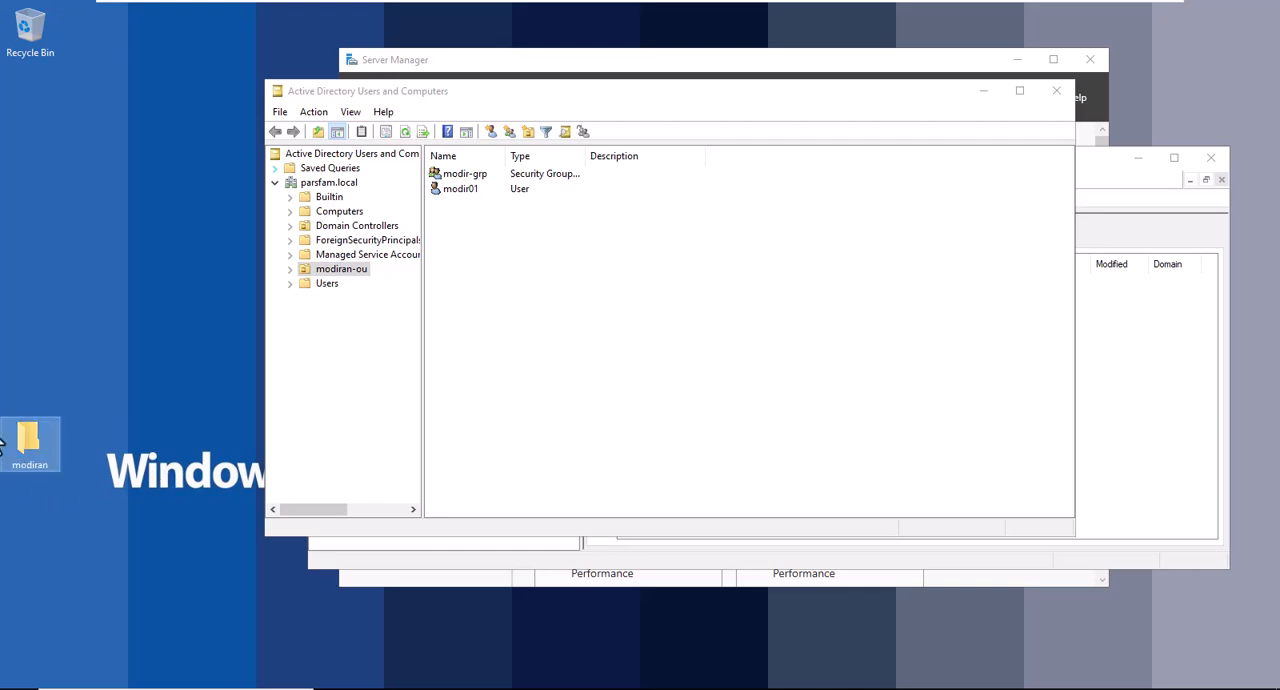
Enable advanced sharing for the modiran desktop folder, keeping modiran as the share name.
right_click(37, 433)
click(94, 424)
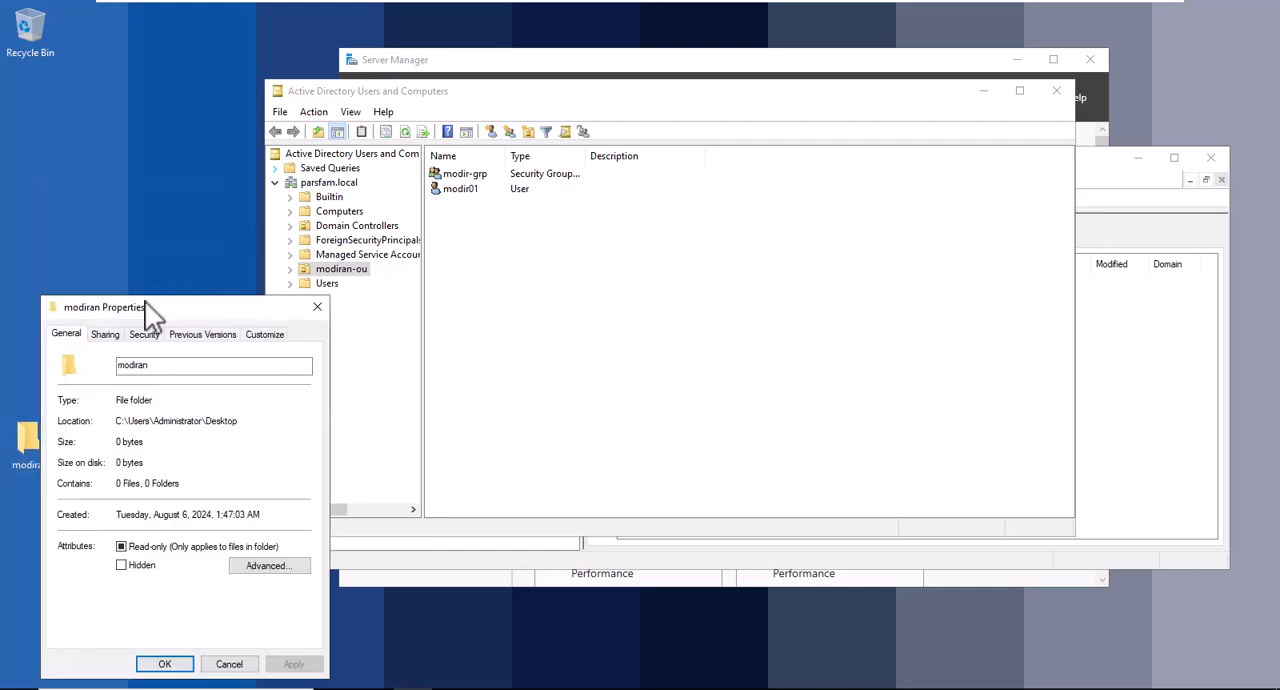
click(110, 335)
click(119, 519)
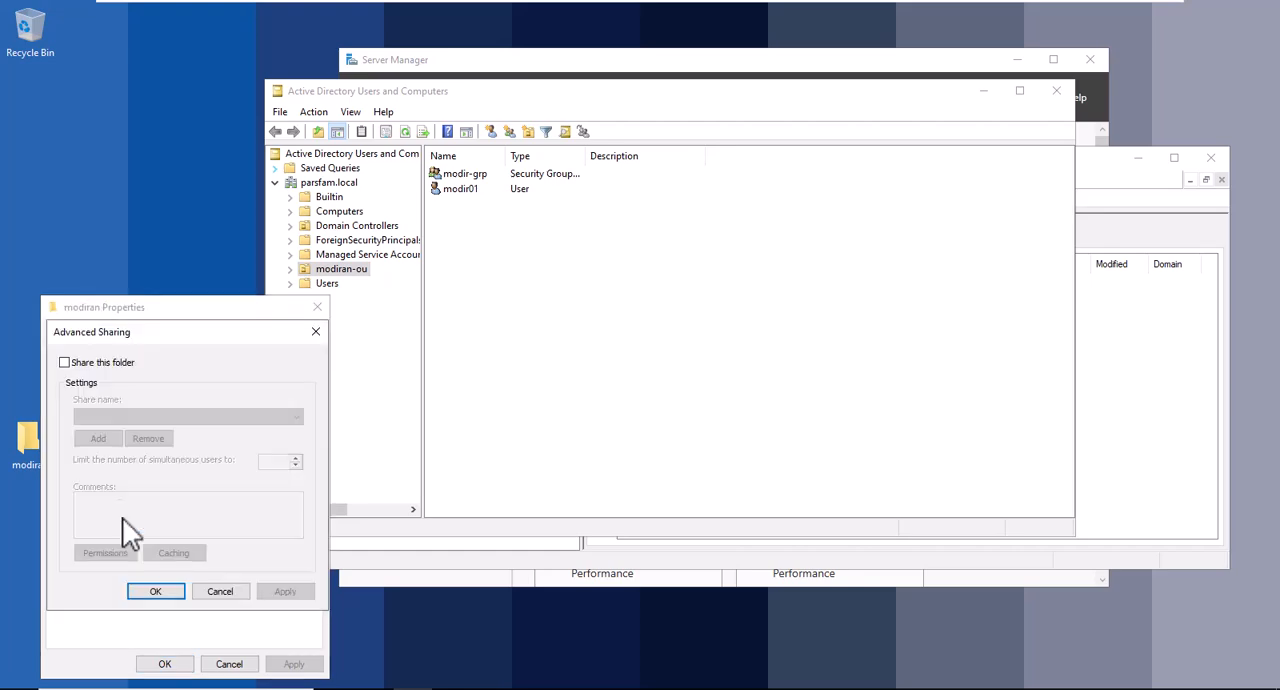
click(65, 363)
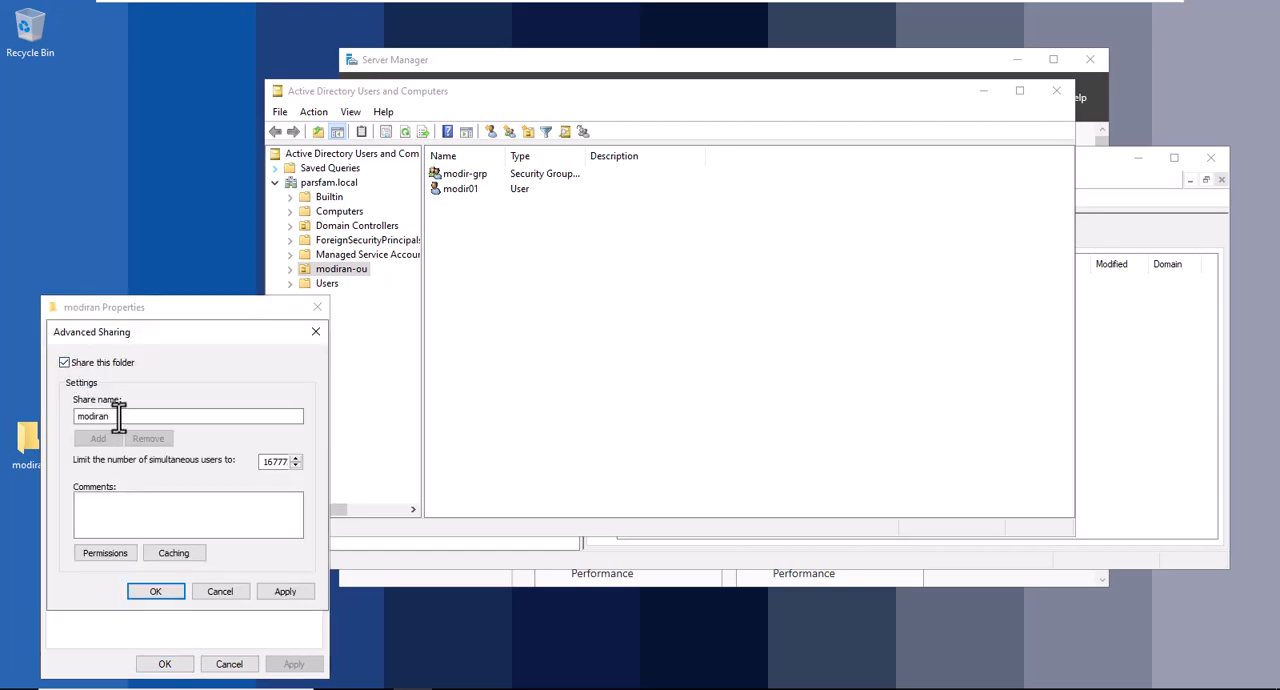
Look up modi in the domain, add one of the matches to the modiran share permissions and allow it Full Control.
click(103, 553)
click(250, 484)
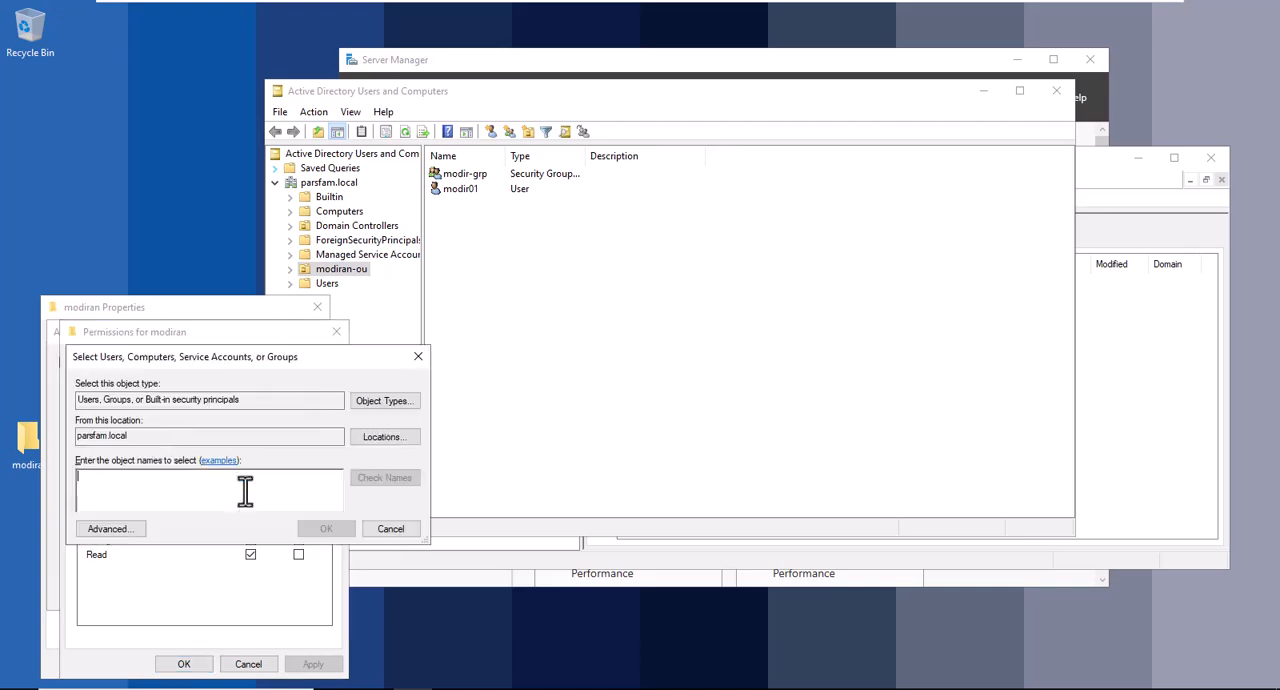
text(modi)
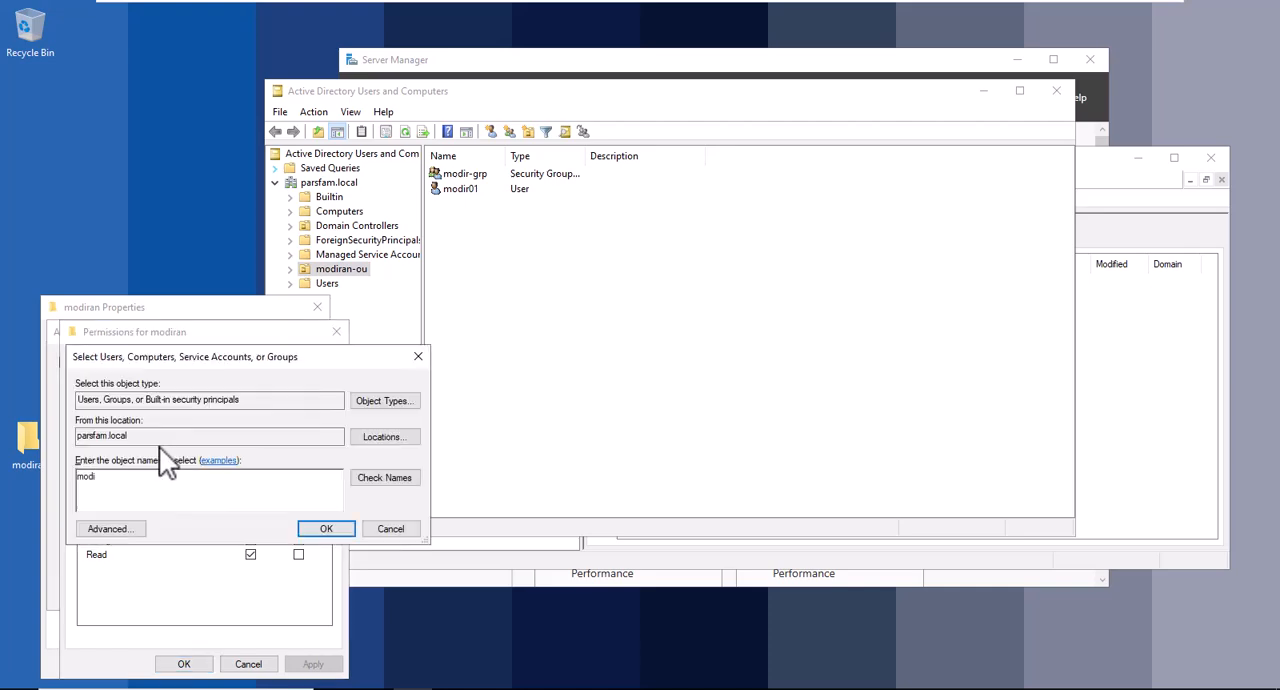
click(398, 477)
double_click(131, 498)
click(320, 530)
click(250, 526)
Remove the other entry from the modiran share permissions, save them, and select the folder's network path \\AD-SERVER\modiran.
click(172, 396)
click(305, 485)
click(313, 664)
click(180, 664)
click(165, 589)
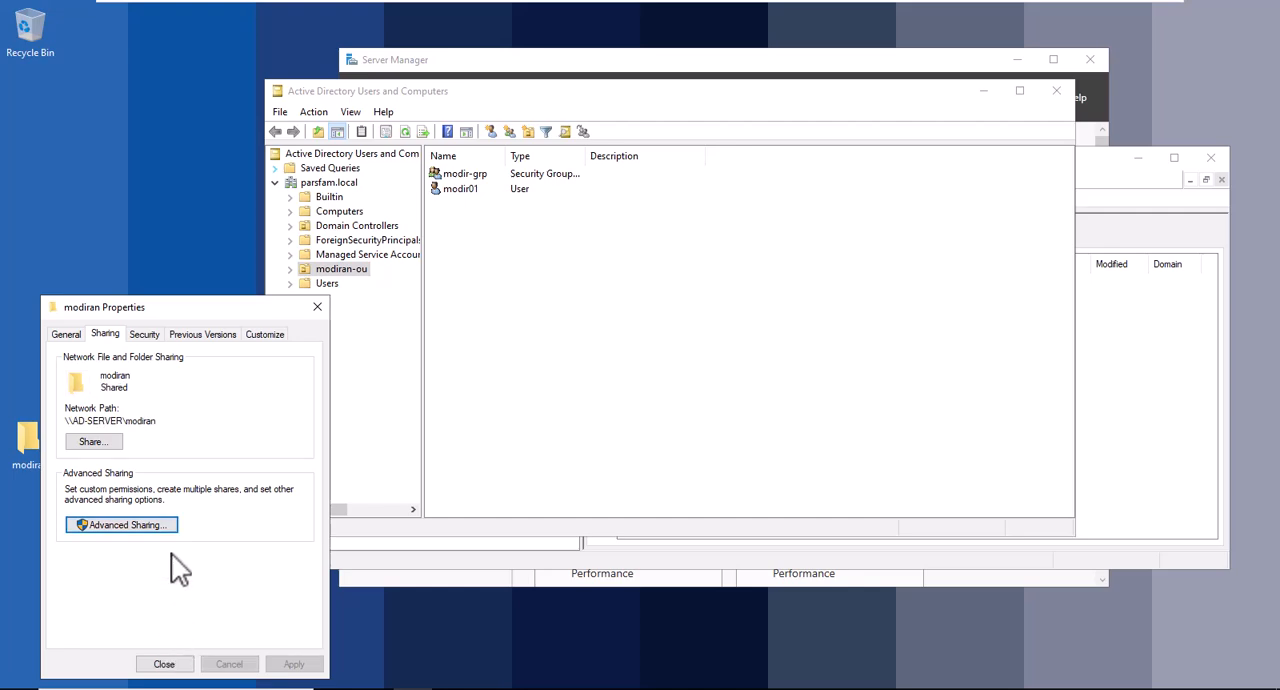
drag(157, 420, 30, 420)
key(ctrl+c)
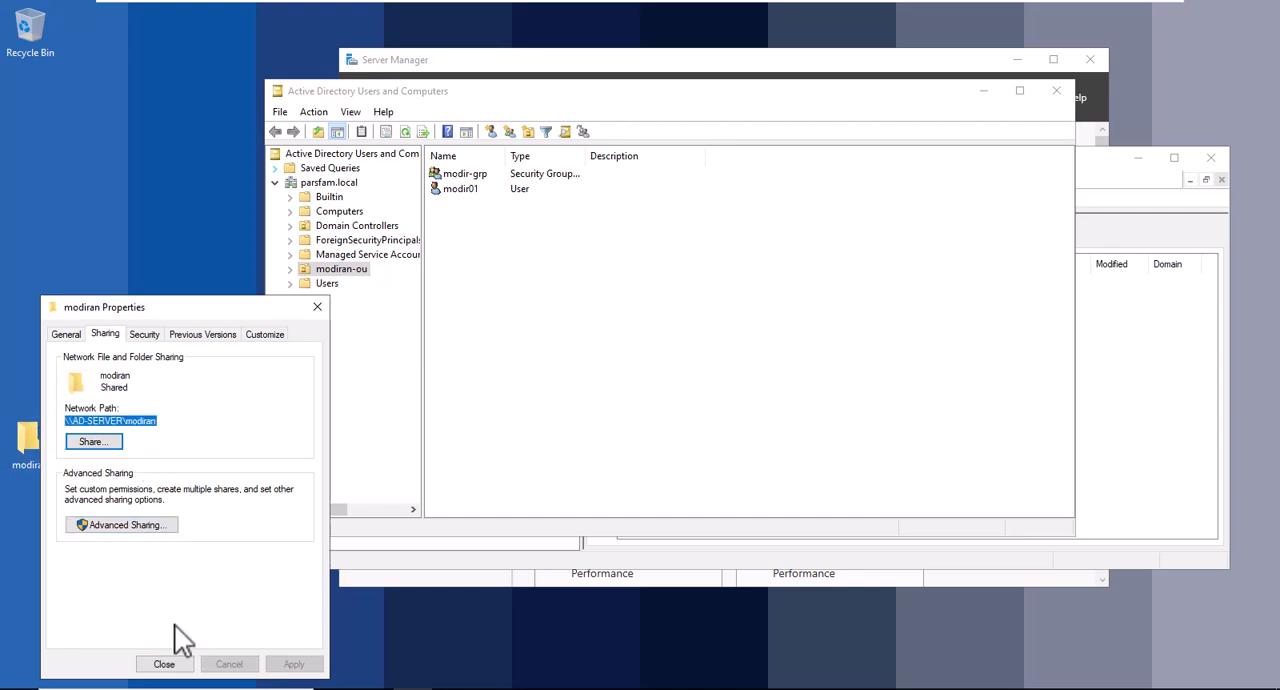
click(166, 664)
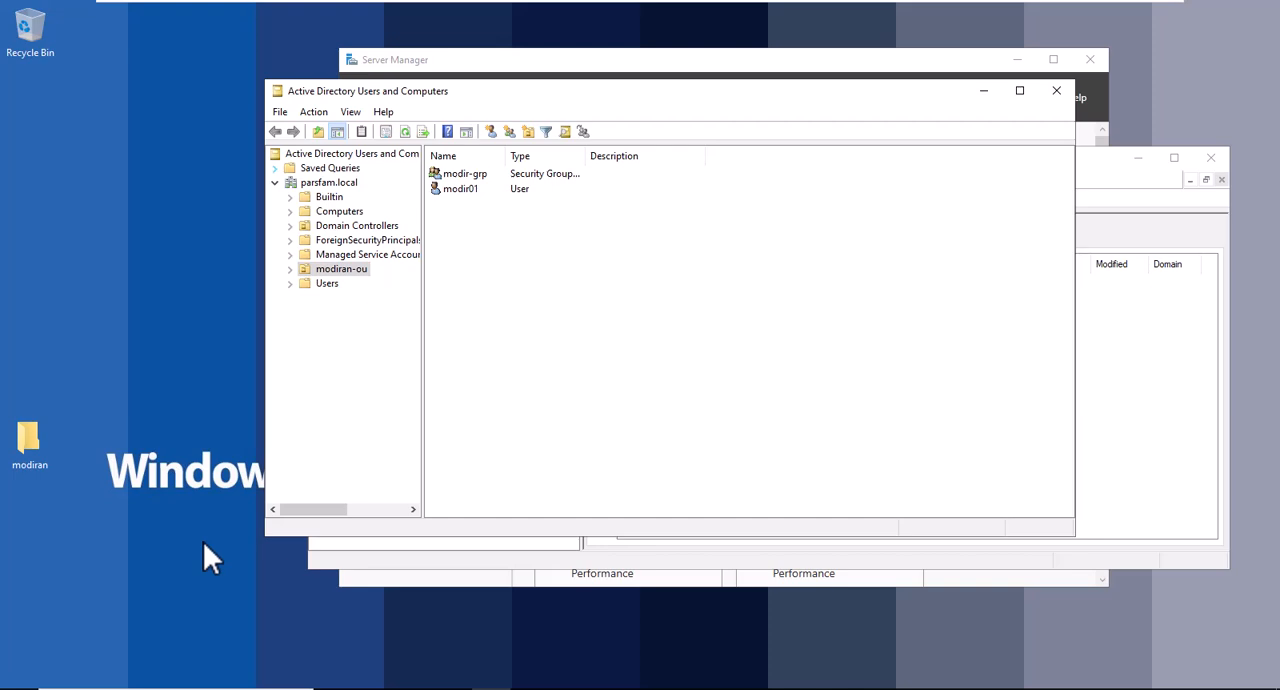
Create a new GPO named modiranShare in Group Policy Management, linked to modiran-ou.
click(1114, 306)
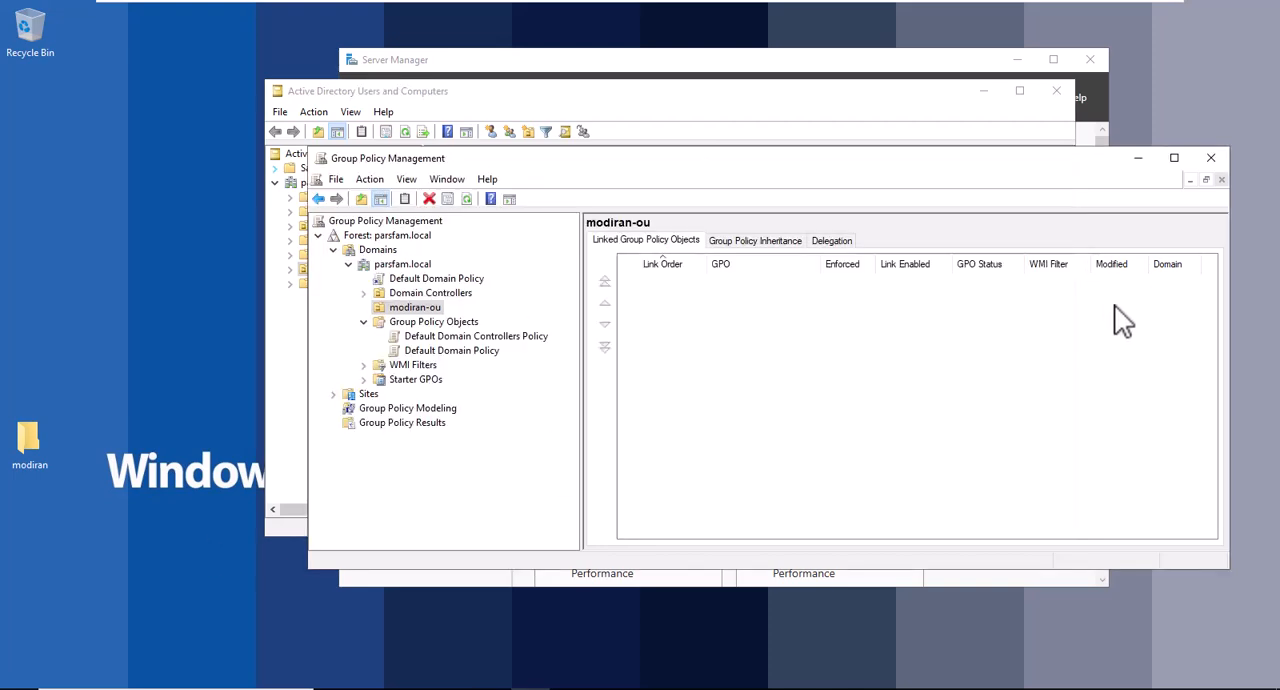
right_click(428, 308)
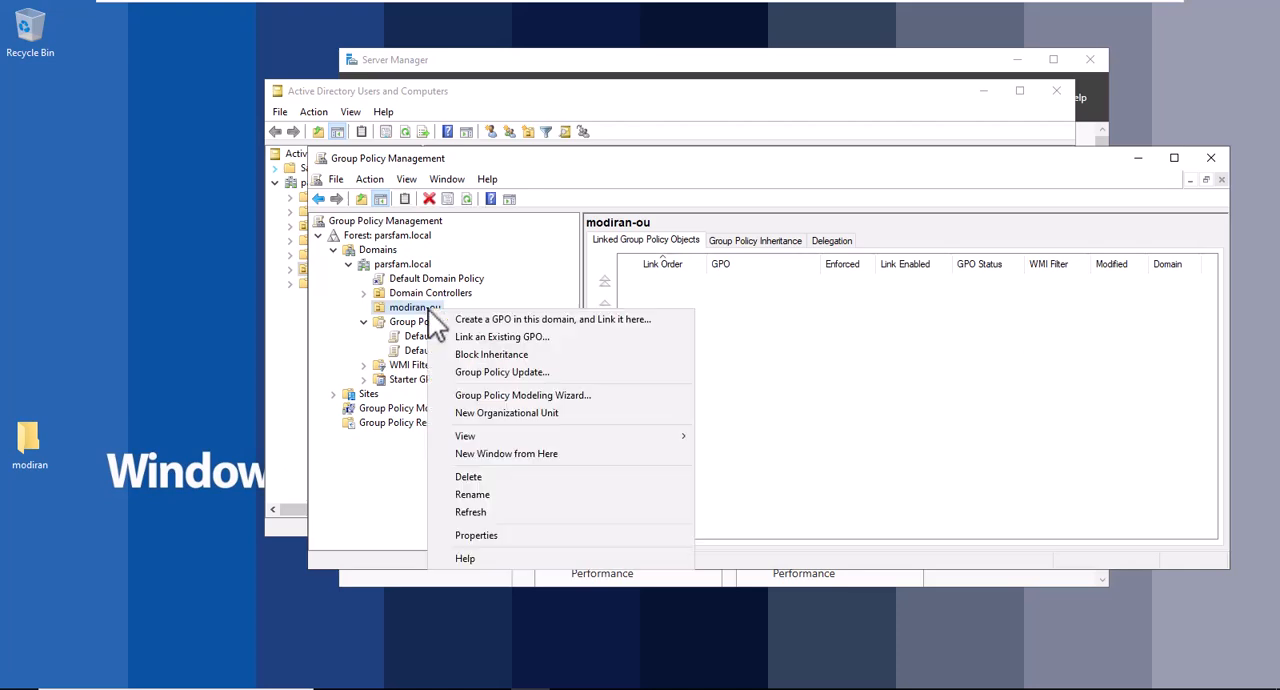
click(408, 321)
right_click(421, 309)
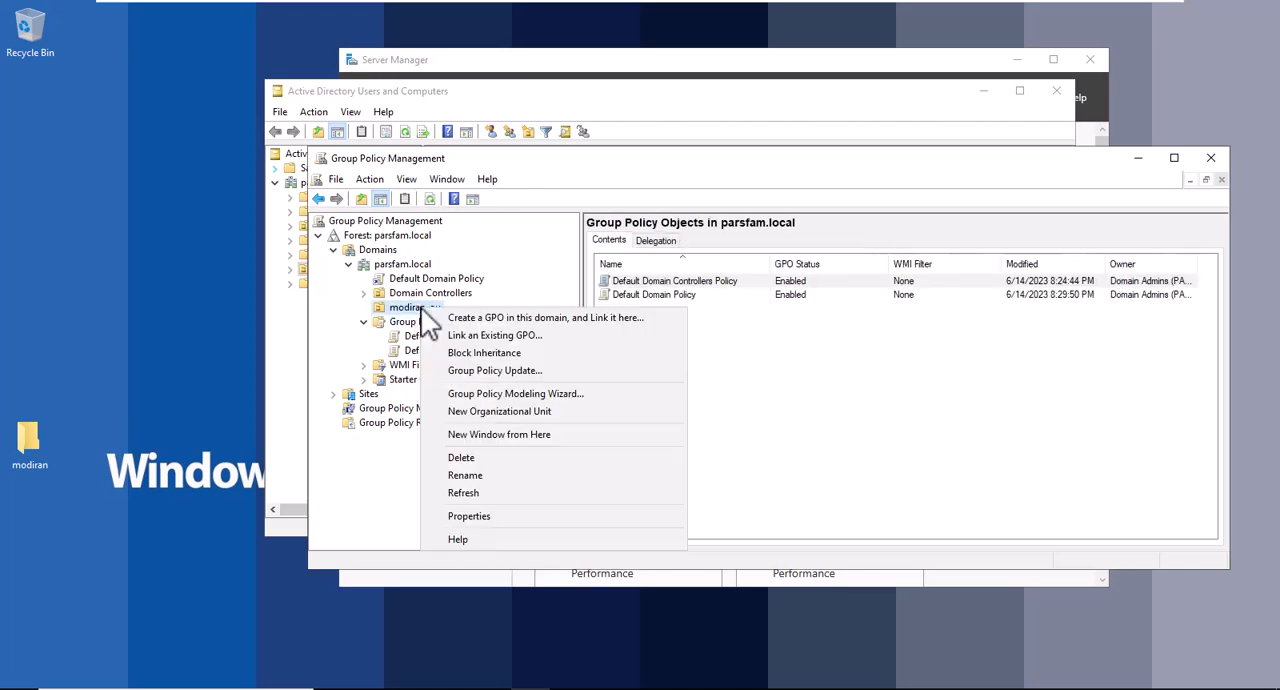
click(505, 318)
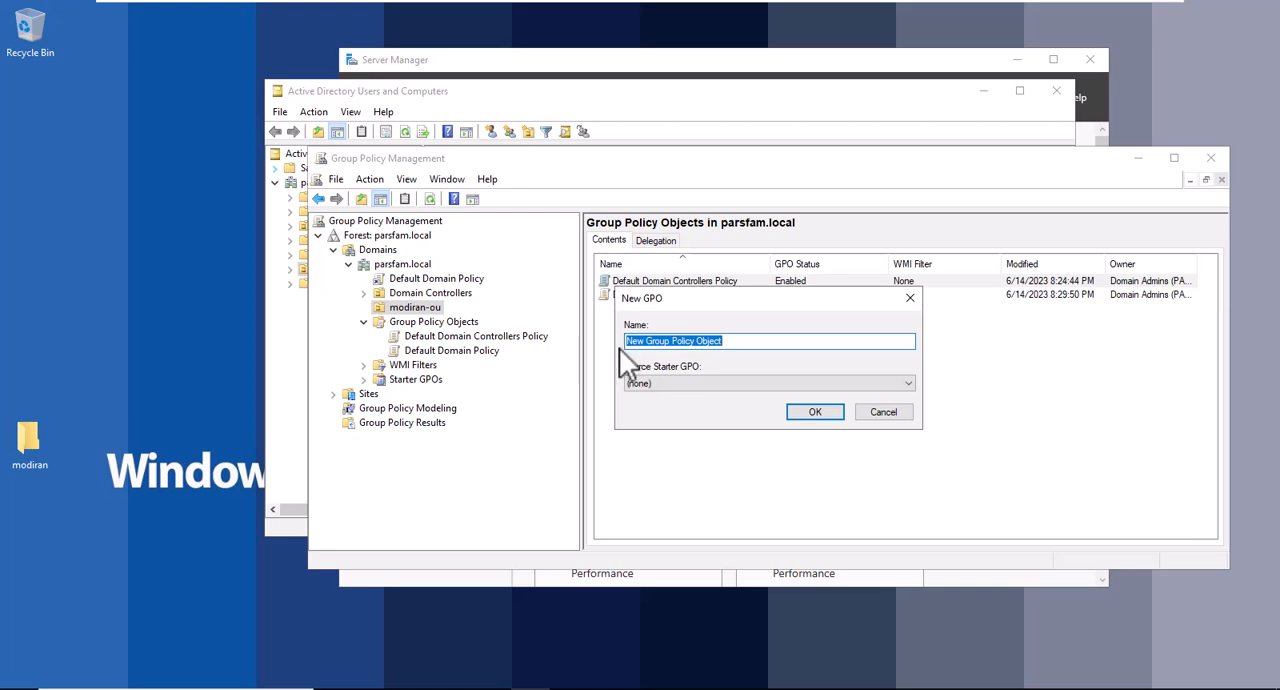
text(modiranSha)
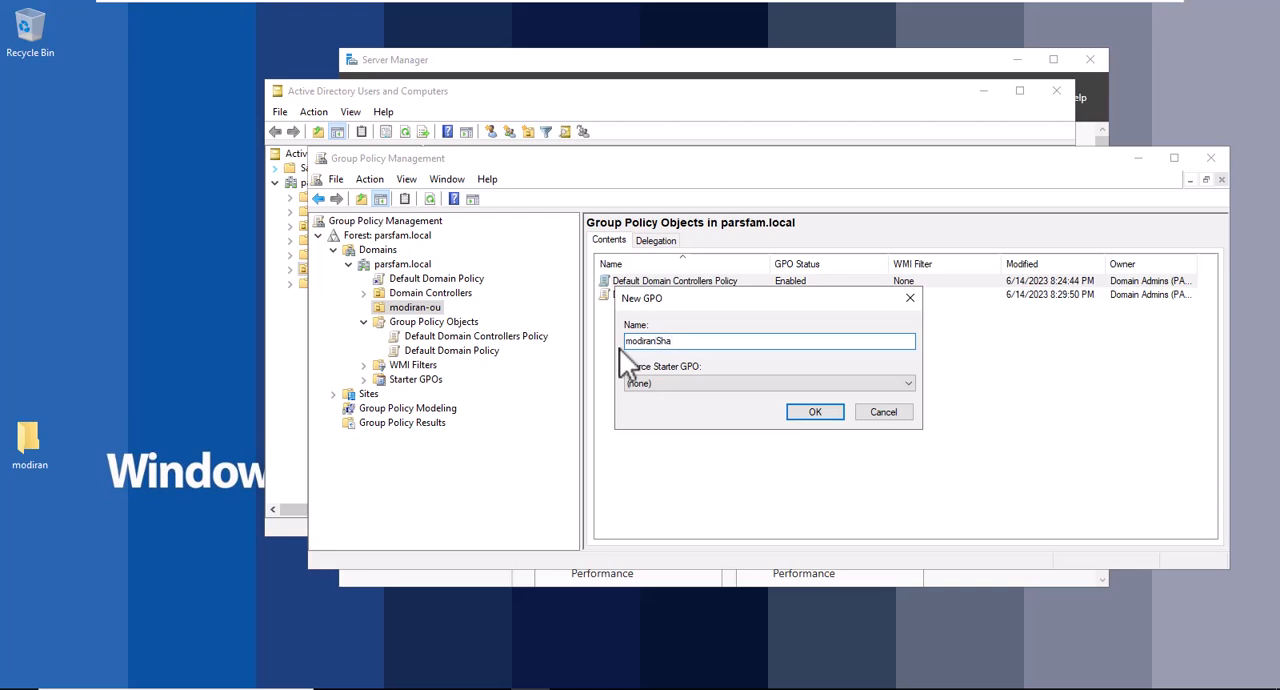
text(re)
key(Return)
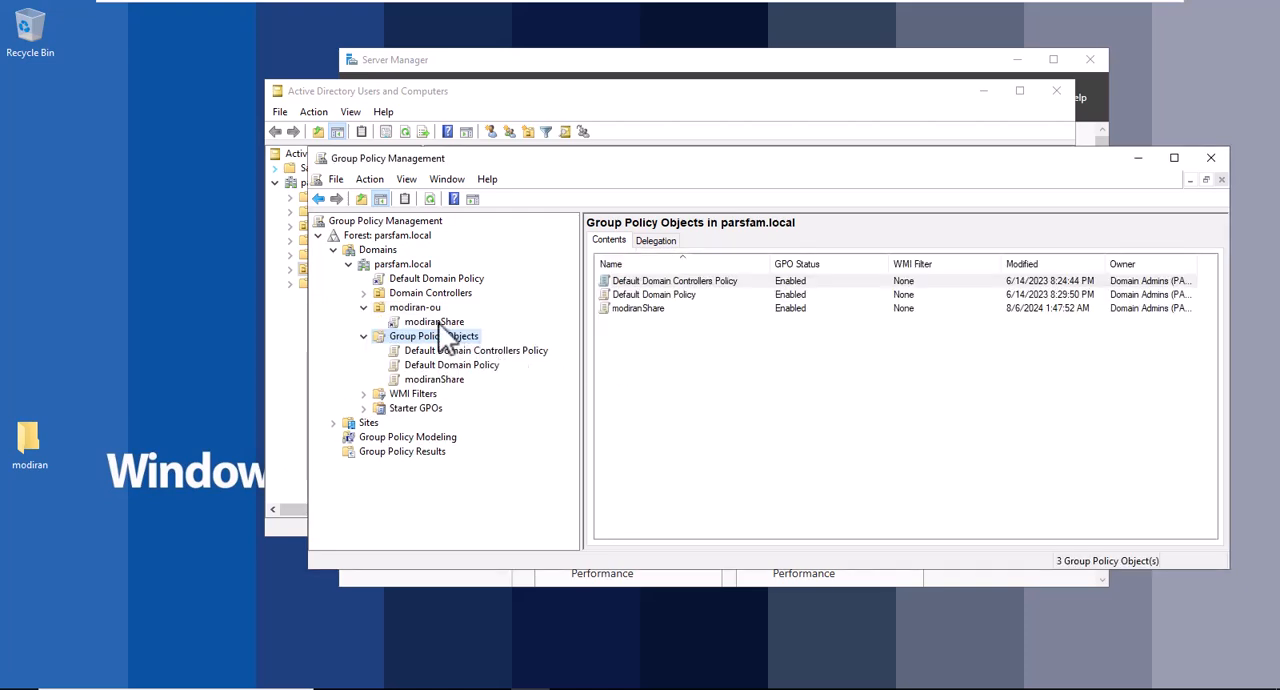
Review the scope and details of the modiranShare link under modiran-ou, and open that policy for editing.
click(440, 322)
click(885, 399)
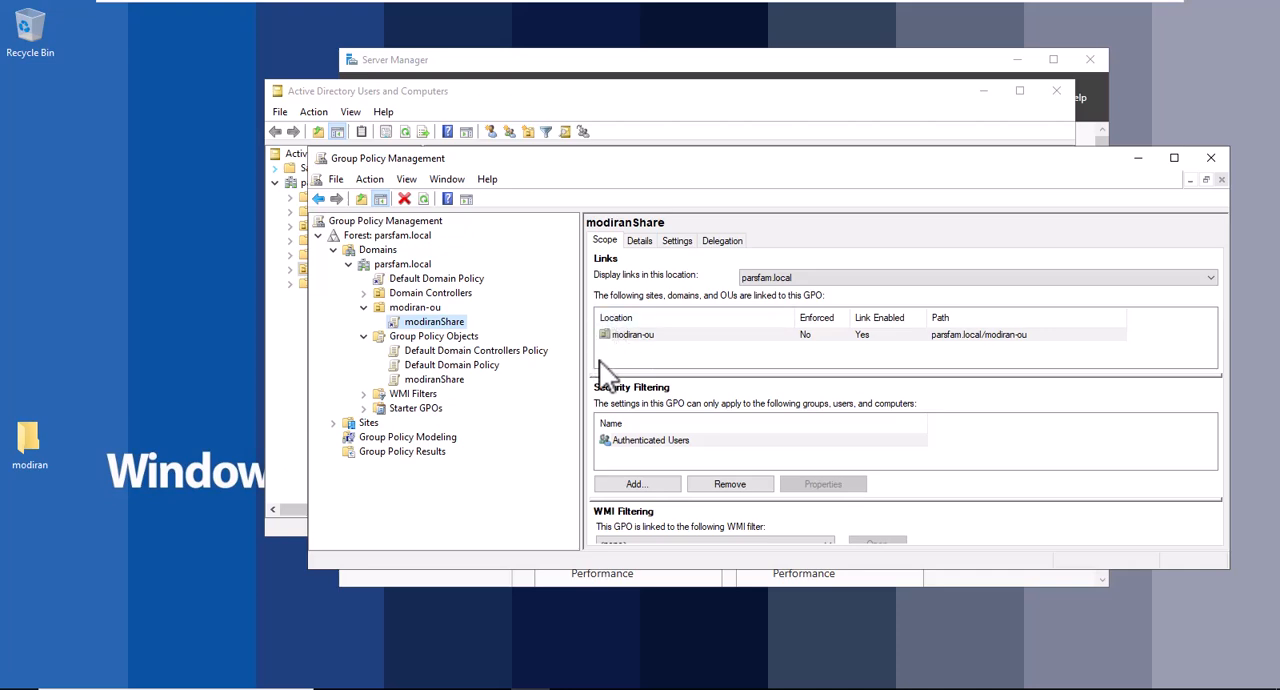
click(640, 243)
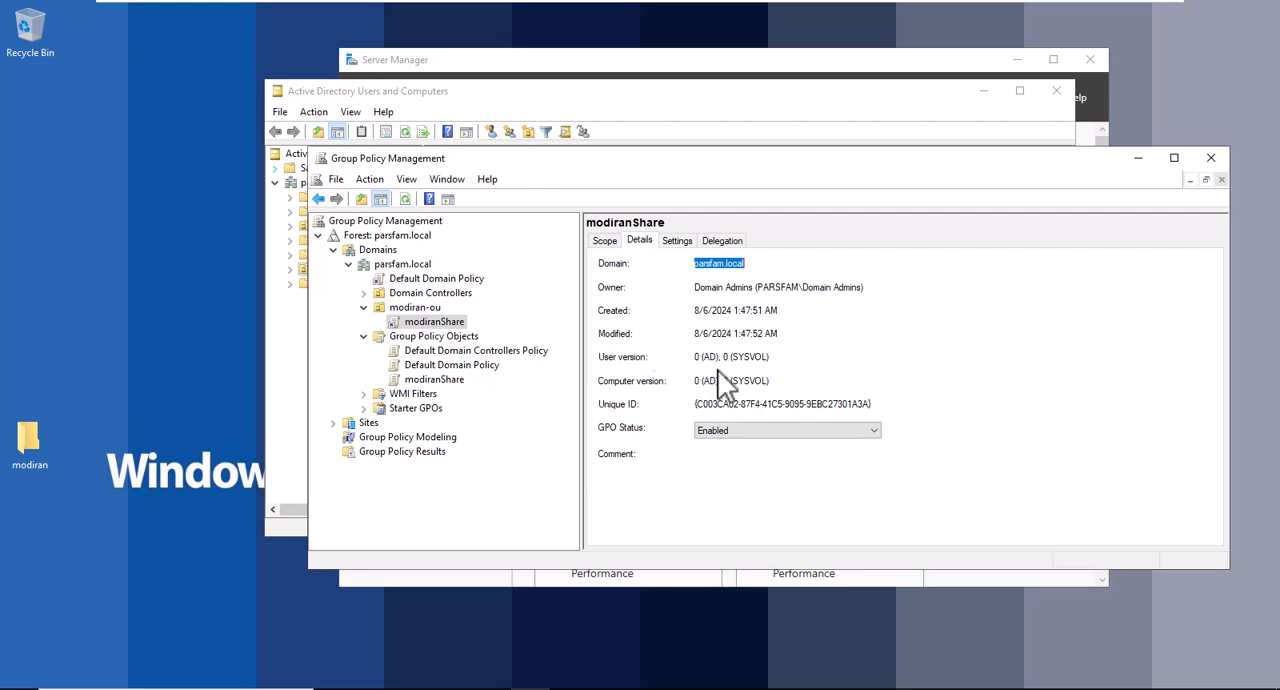
right_click(459, 321)
click(527, 328)
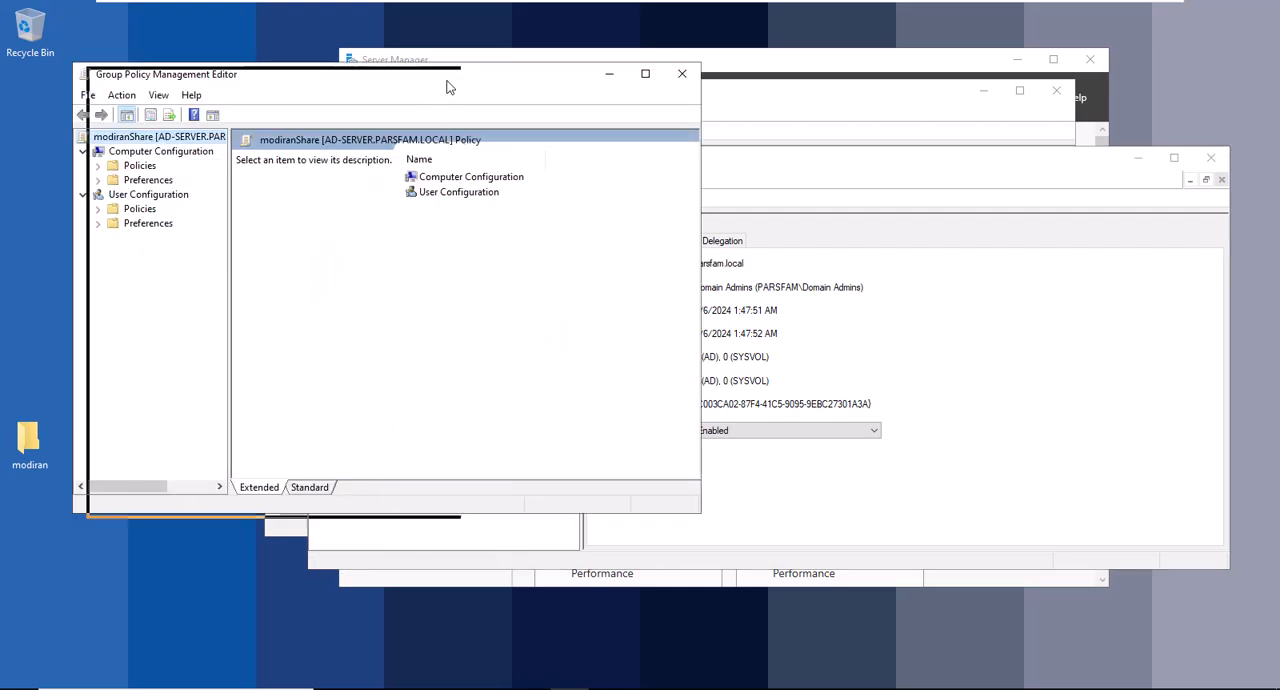
drag(425, 75, 731, 106)
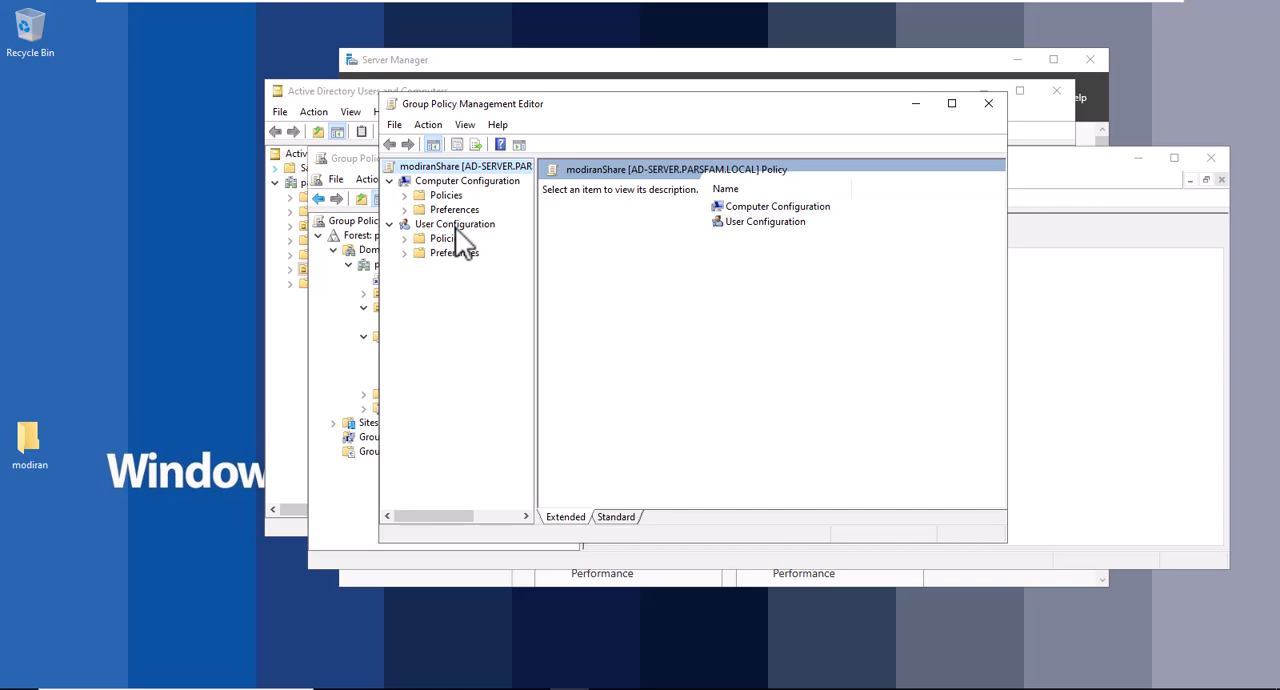
Go to the Drive Maps preferences in the Windows Settings of User Configuration.
click(446, 228)
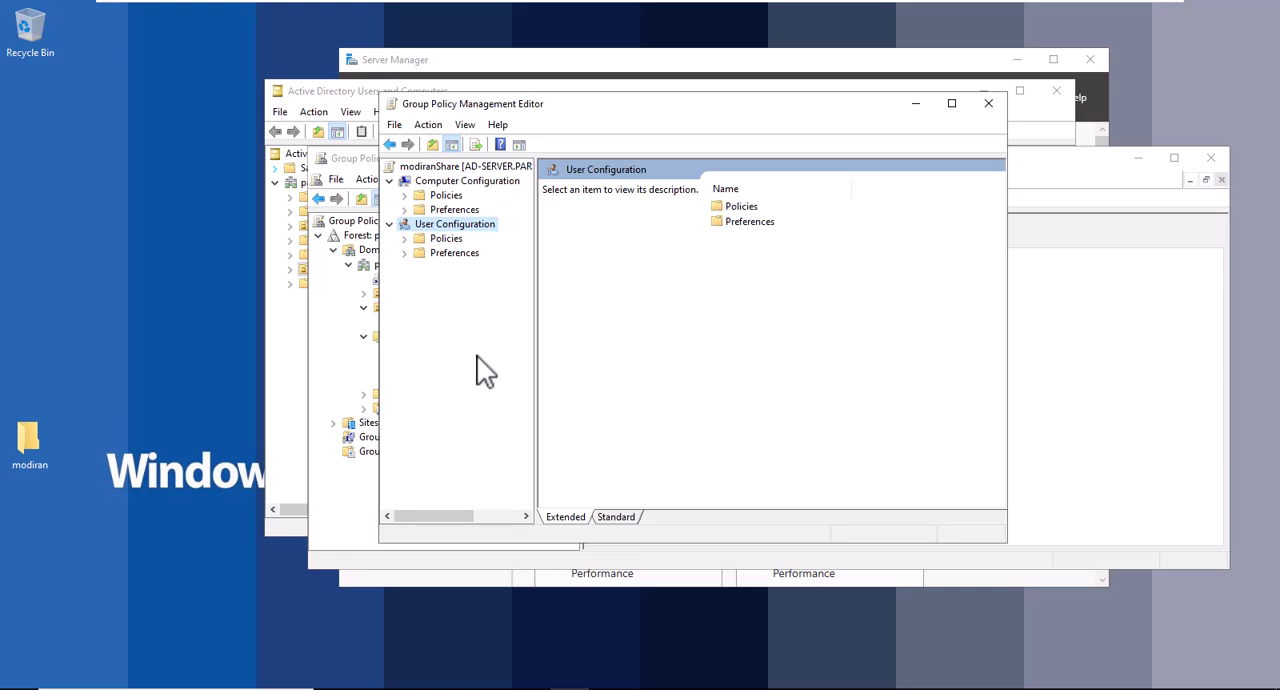
click(452, 181)
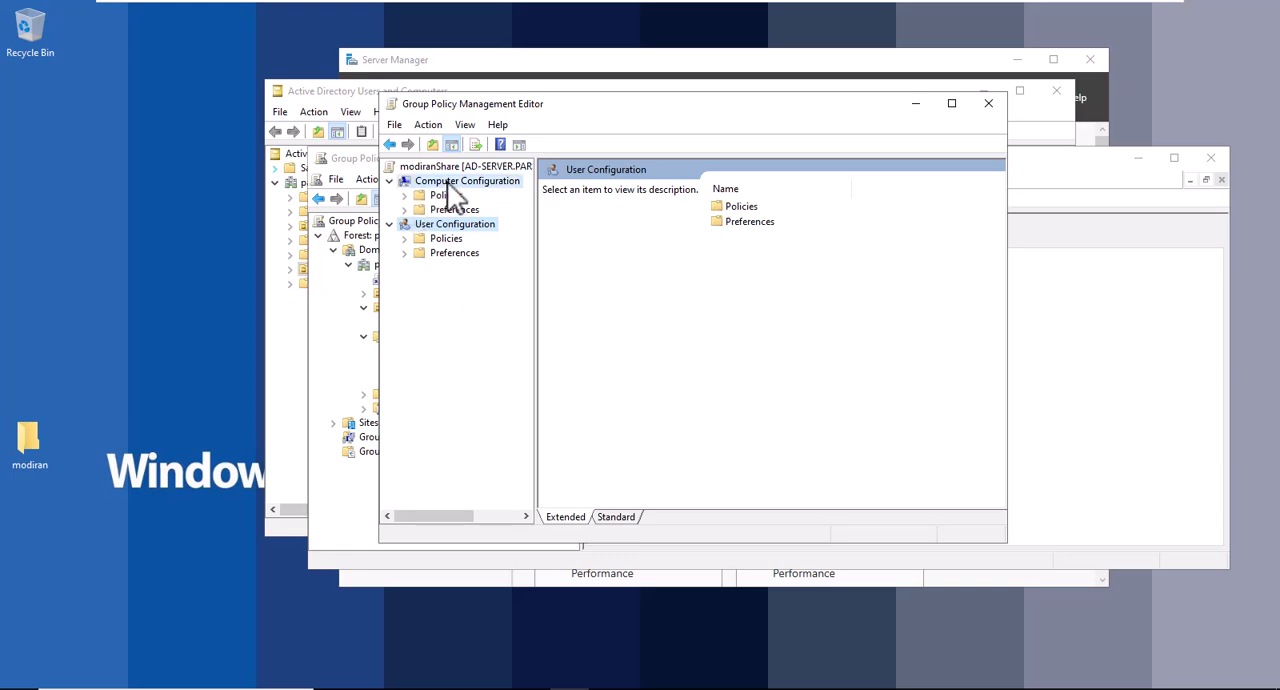
click(486, 228)
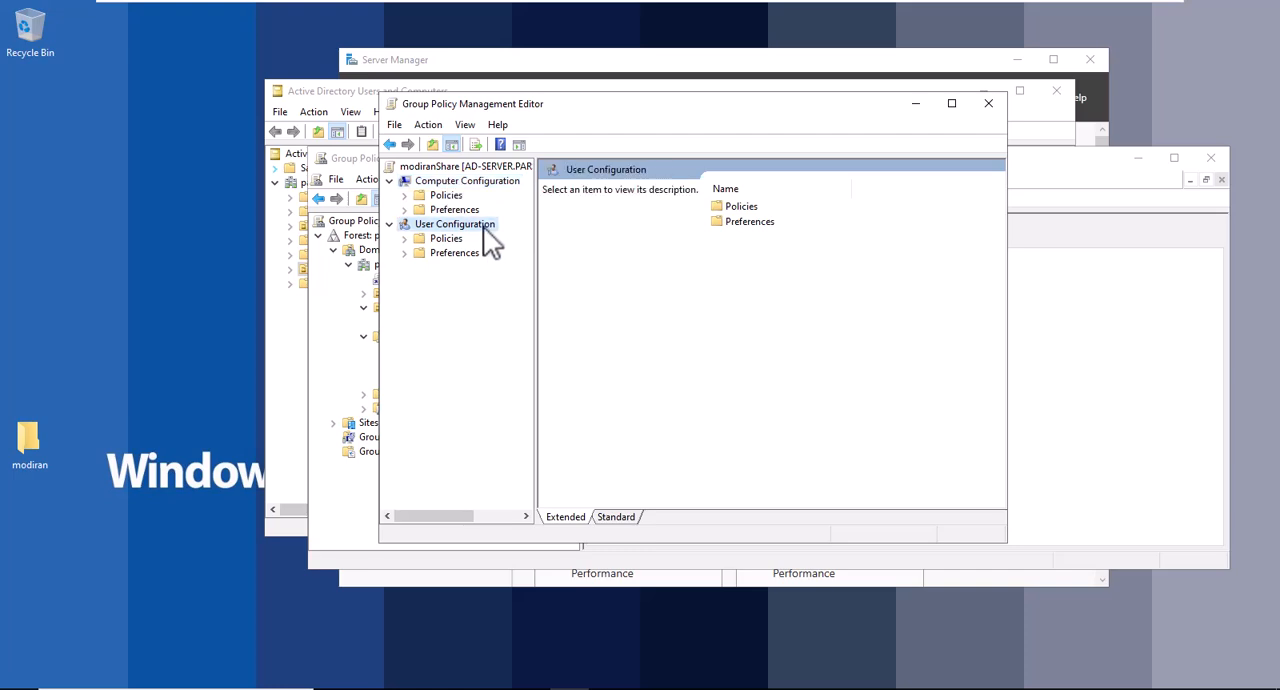
click(405, 253)
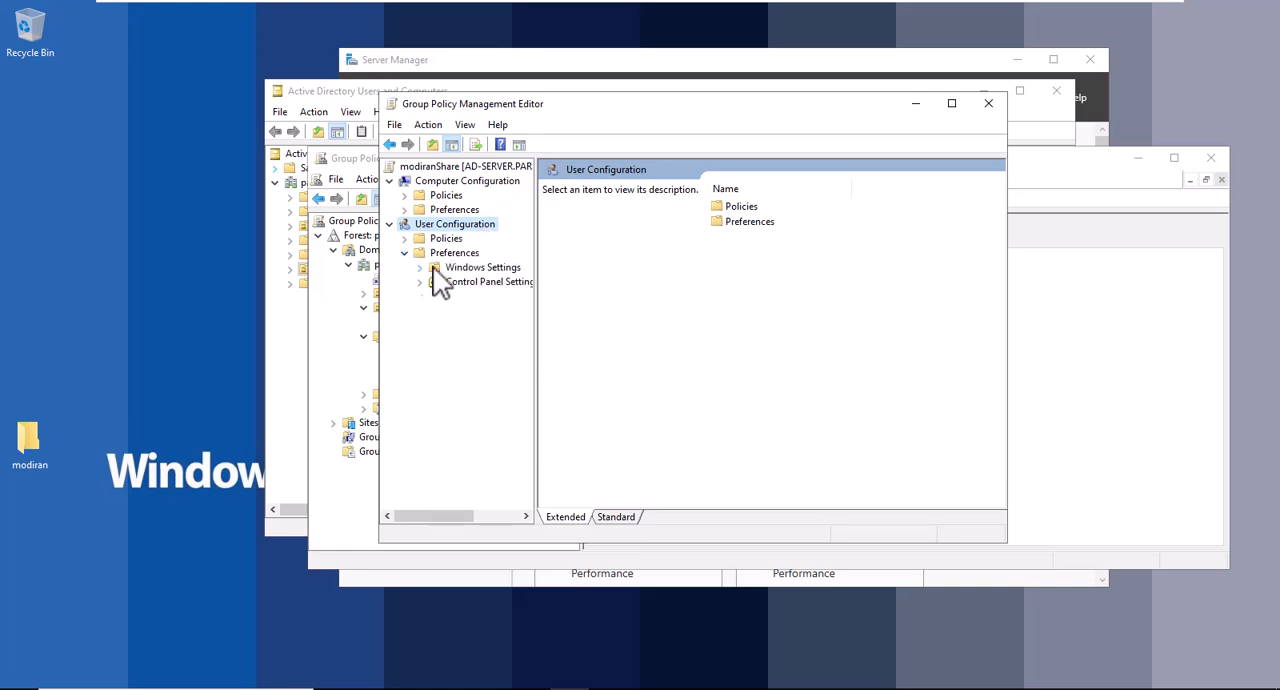
click(419, 267)
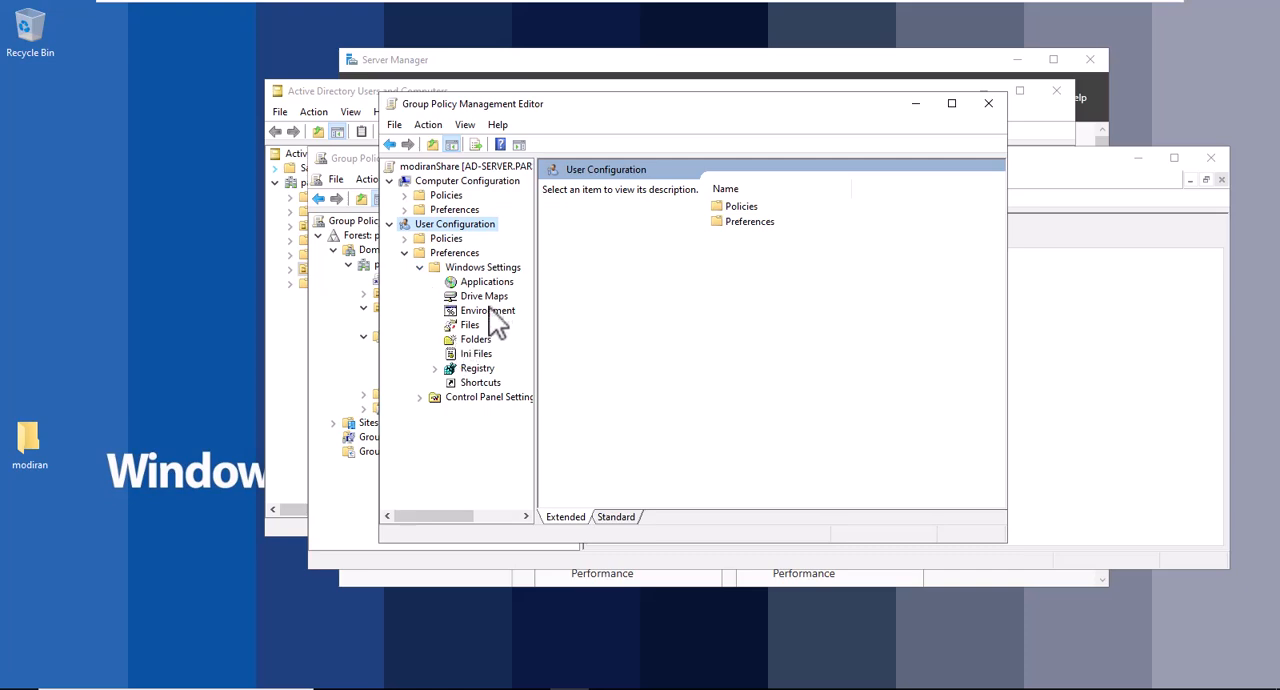
click(488, 297)
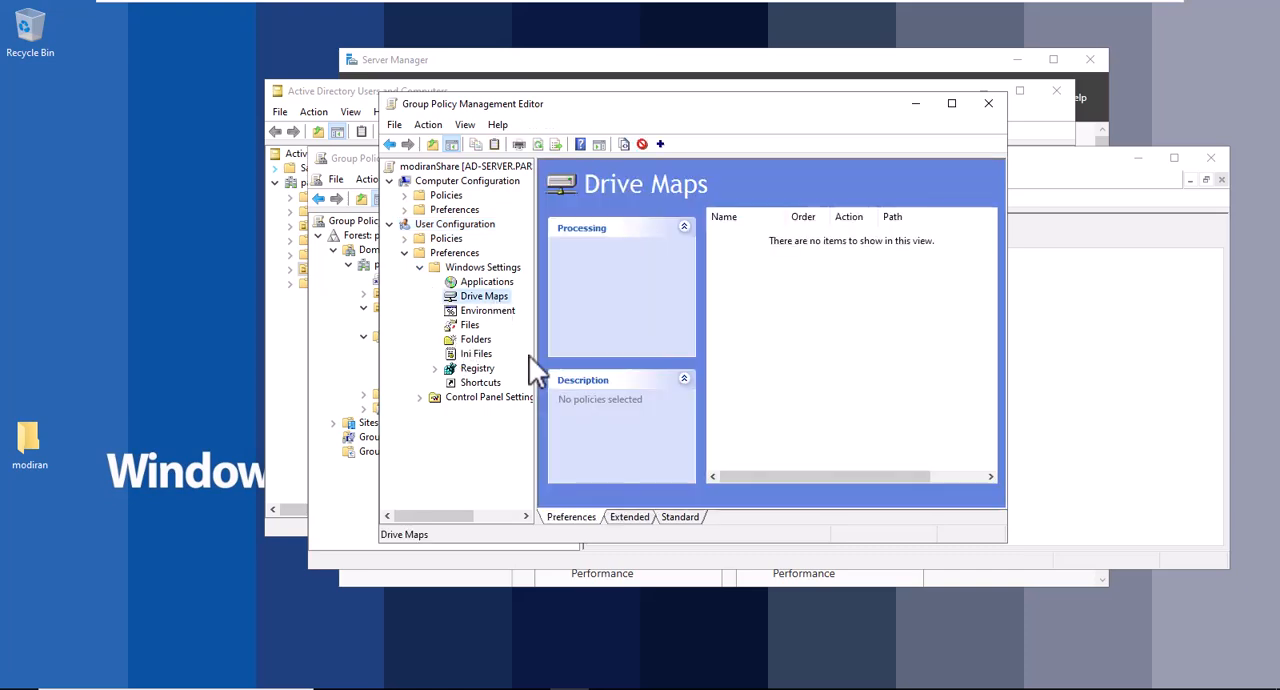
Start a new mapped drive with the action Create and set its location to the copied path \\AD-SERVER\modiran.
right_click(784, 273)
mouse_move(792, 282)
click(960, 284)
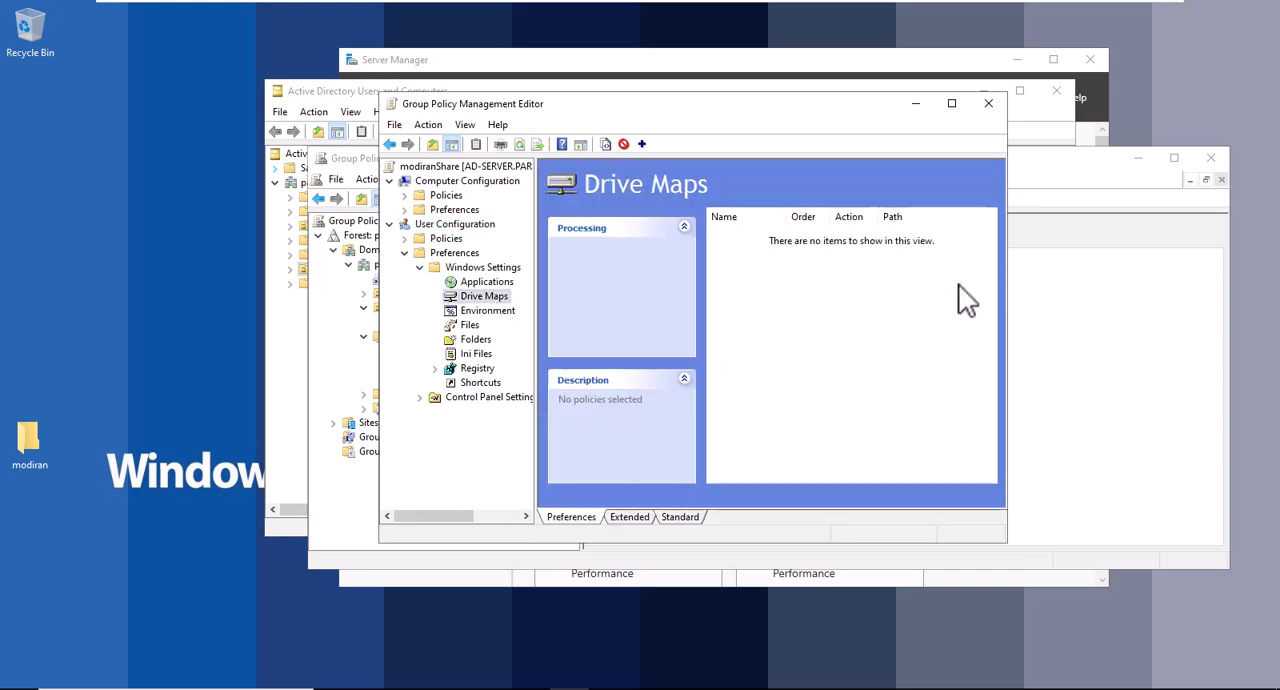
click(650, 206)
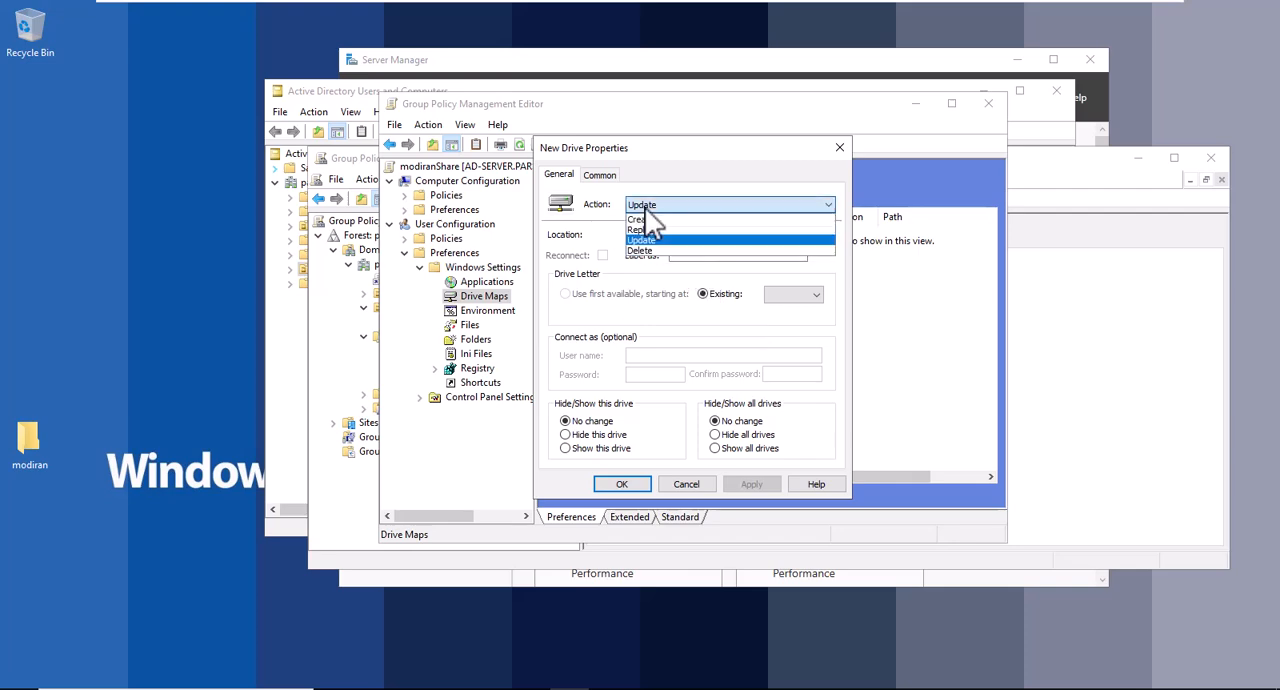
click(674, 238)
click(666, 234)
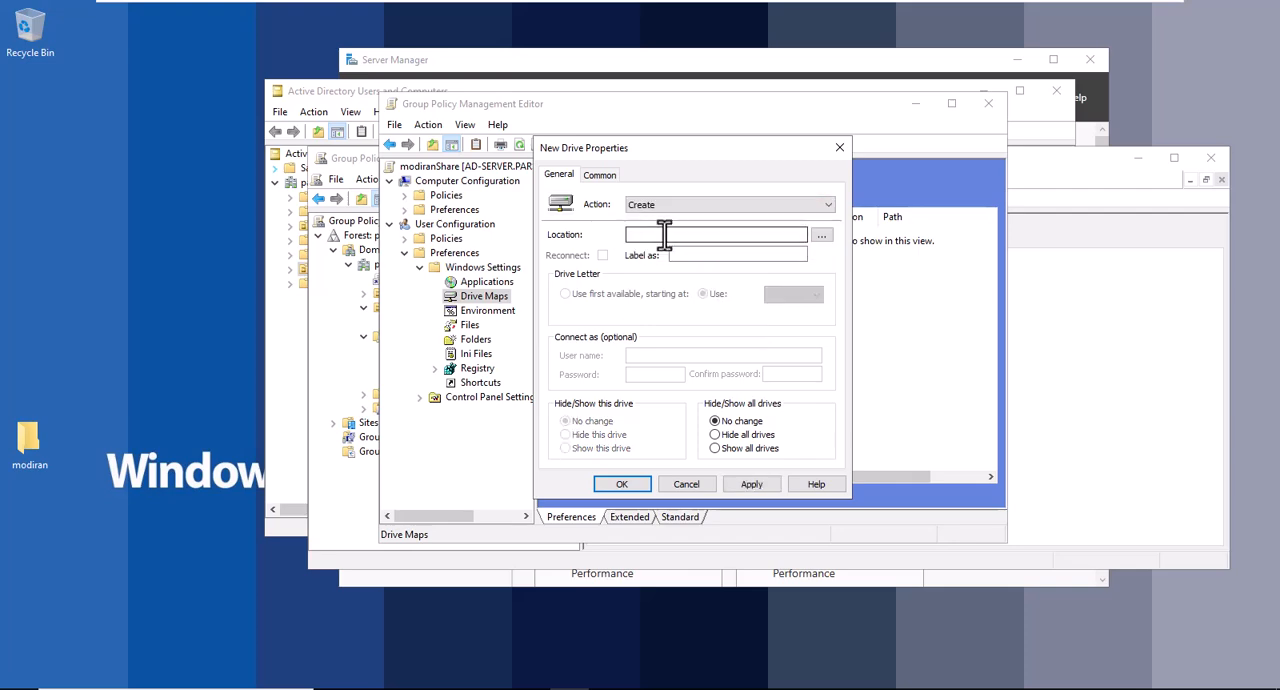
click(830, 237)
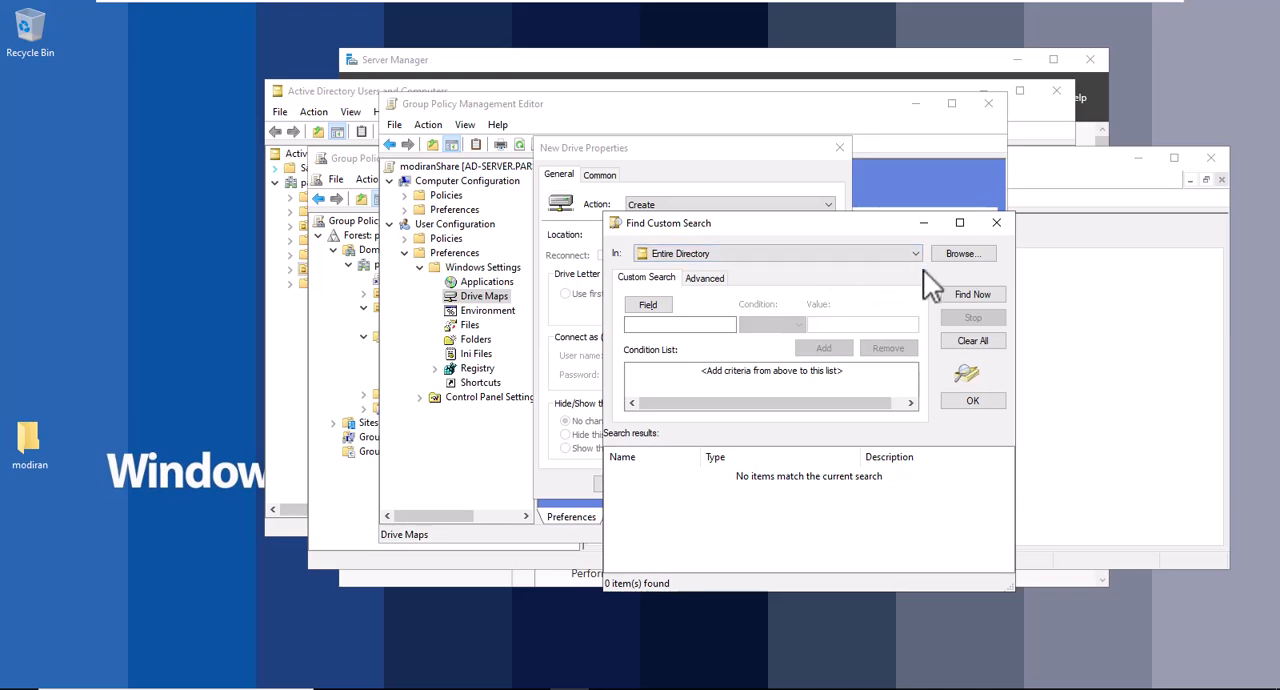
click(991, 220)
click(723, 236)
key(ctrl+v)
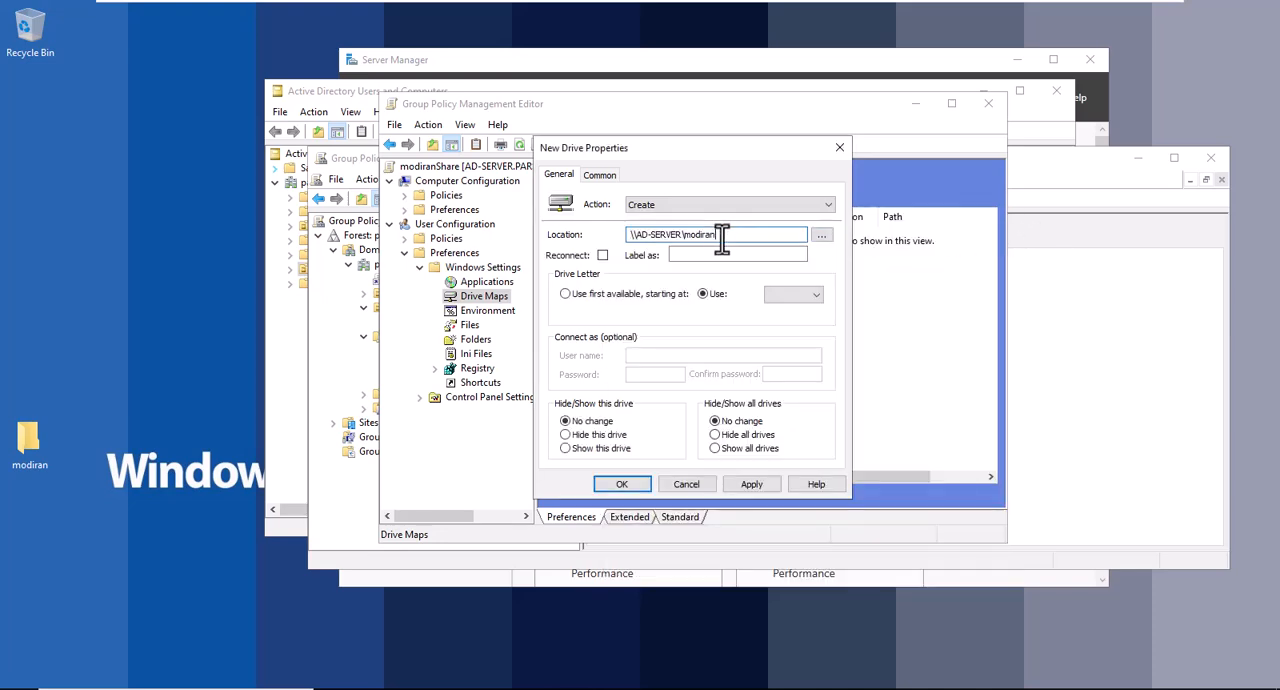
Enable reconnect for the new drive, label it modiranshare, assign drive letter Q and save the mapping.
click(603, 255)
click(706, 256)
text(mo)
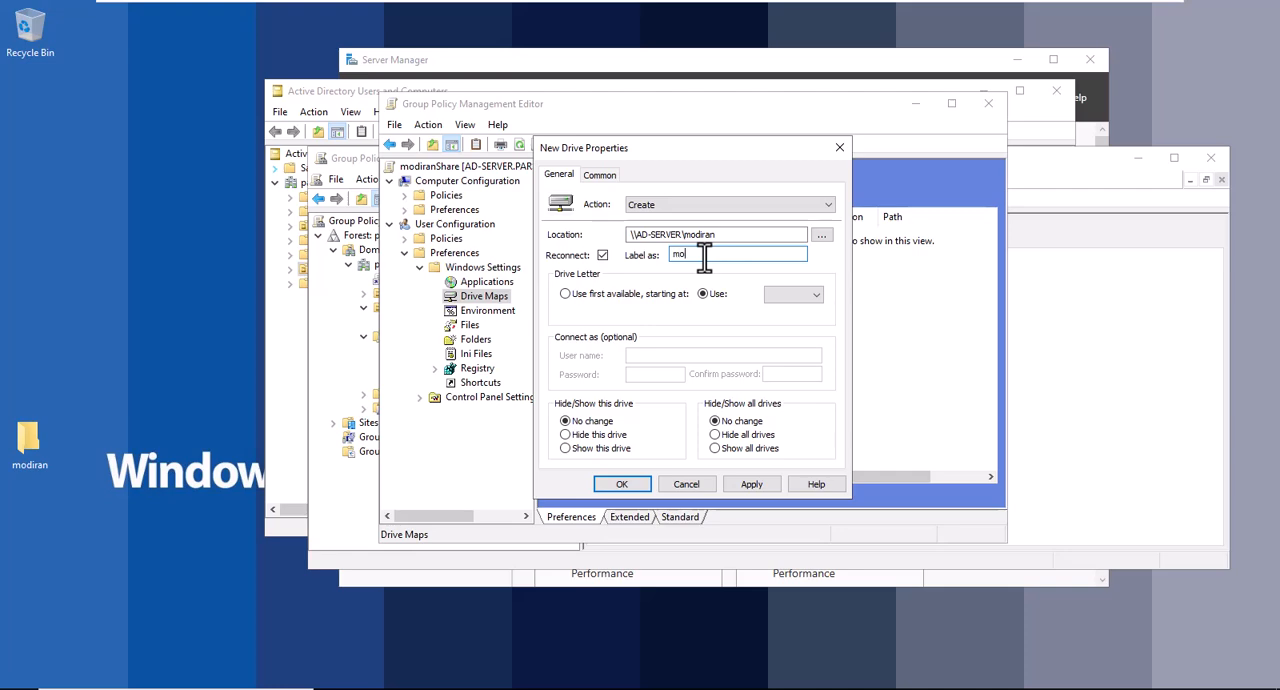
text(diranShare)
click(777, 295)
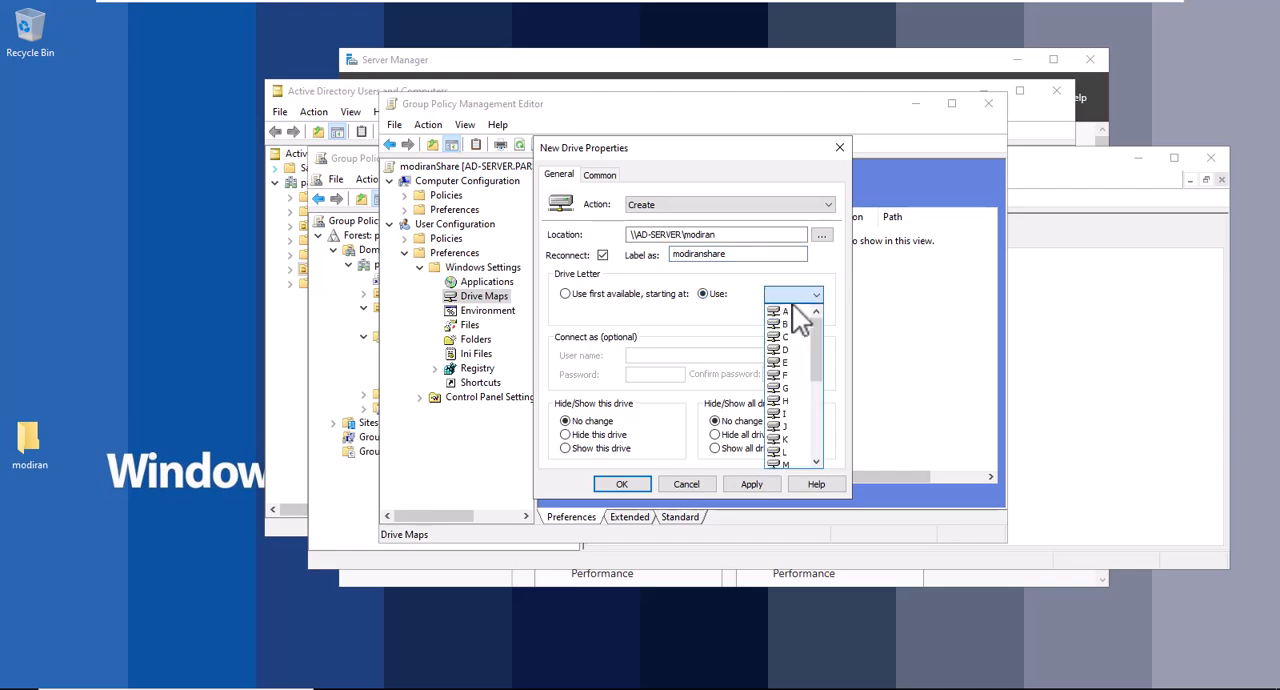
scroll(829, 370, down, 2)
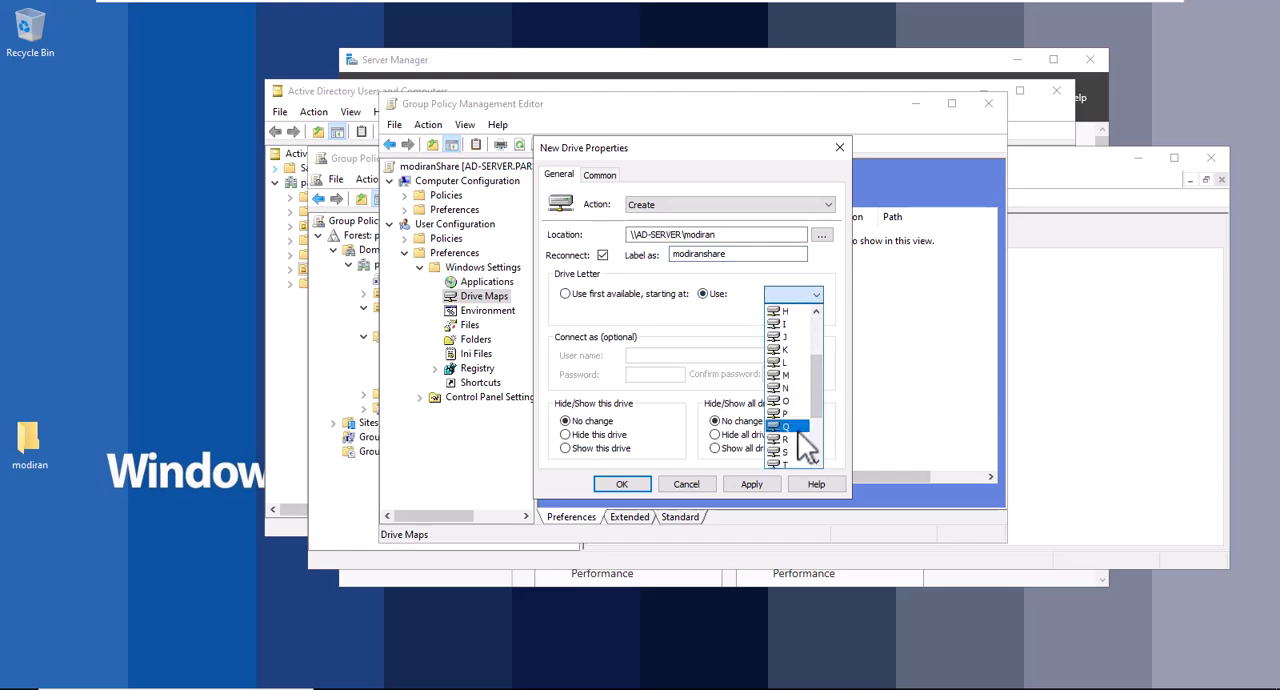
click(799, 430)
click(751, 484)
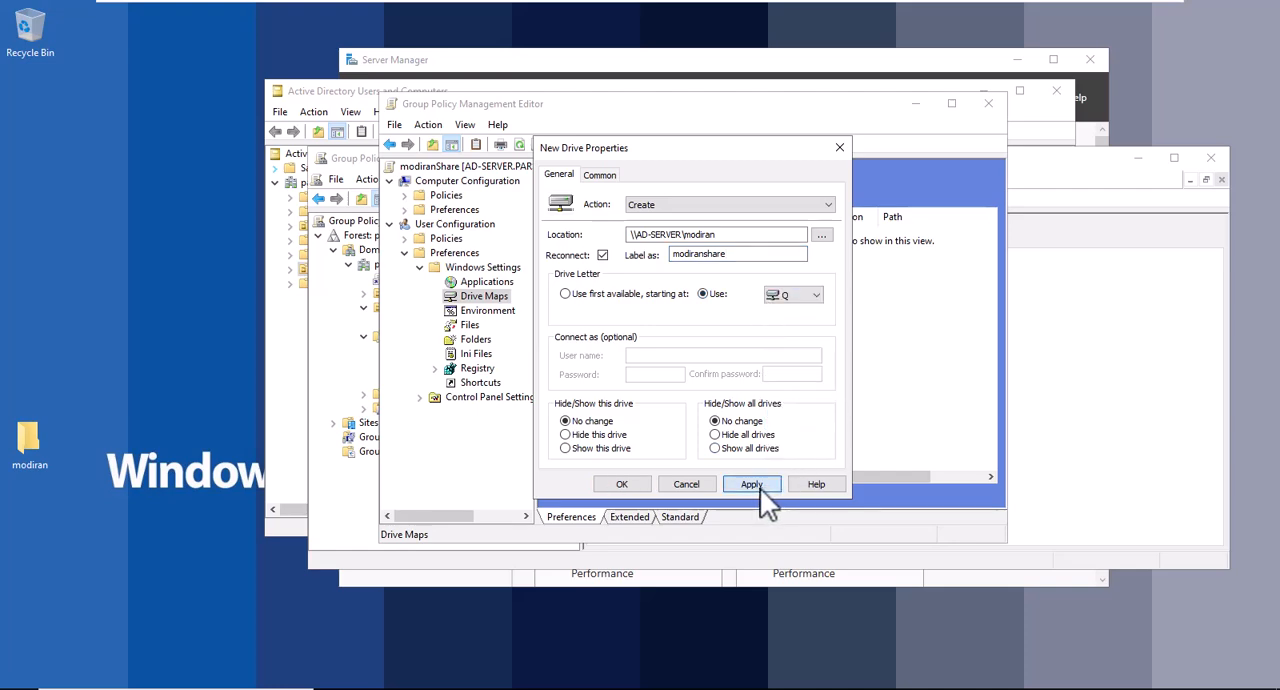
click(622, 484)
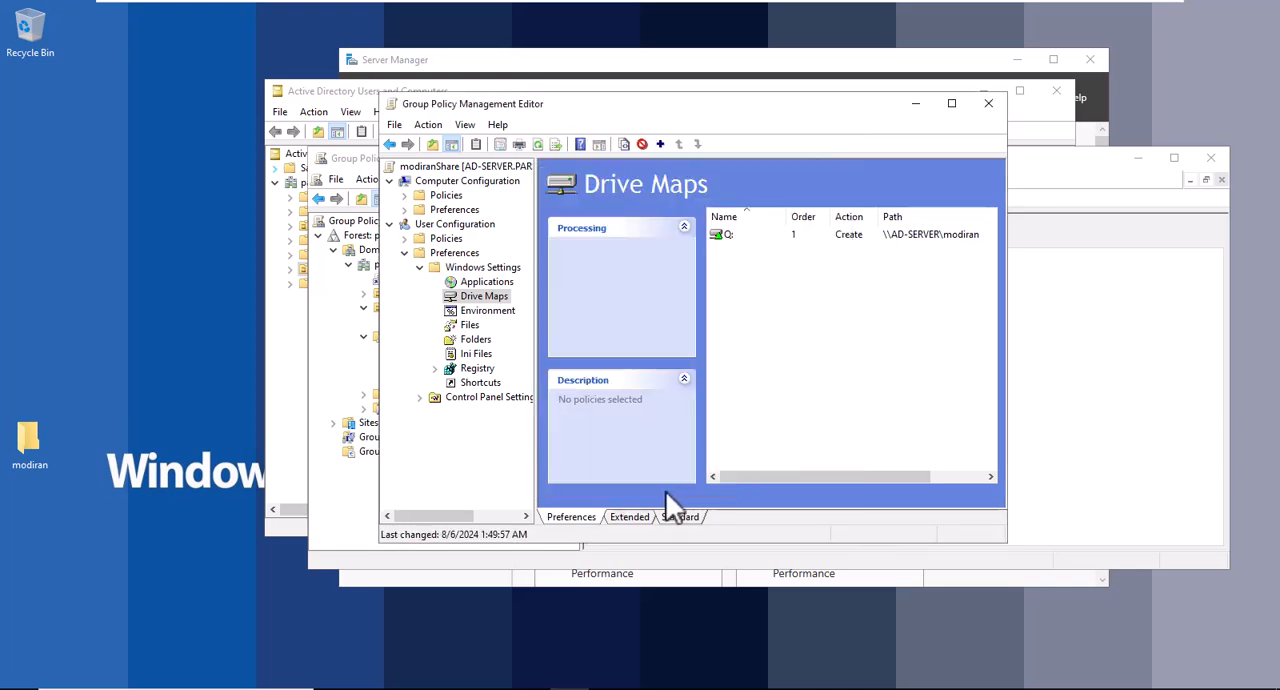
Examine the new item types for Printers preferences and the contents of Software Settings in the User Configuration policies.
click(419, 398)
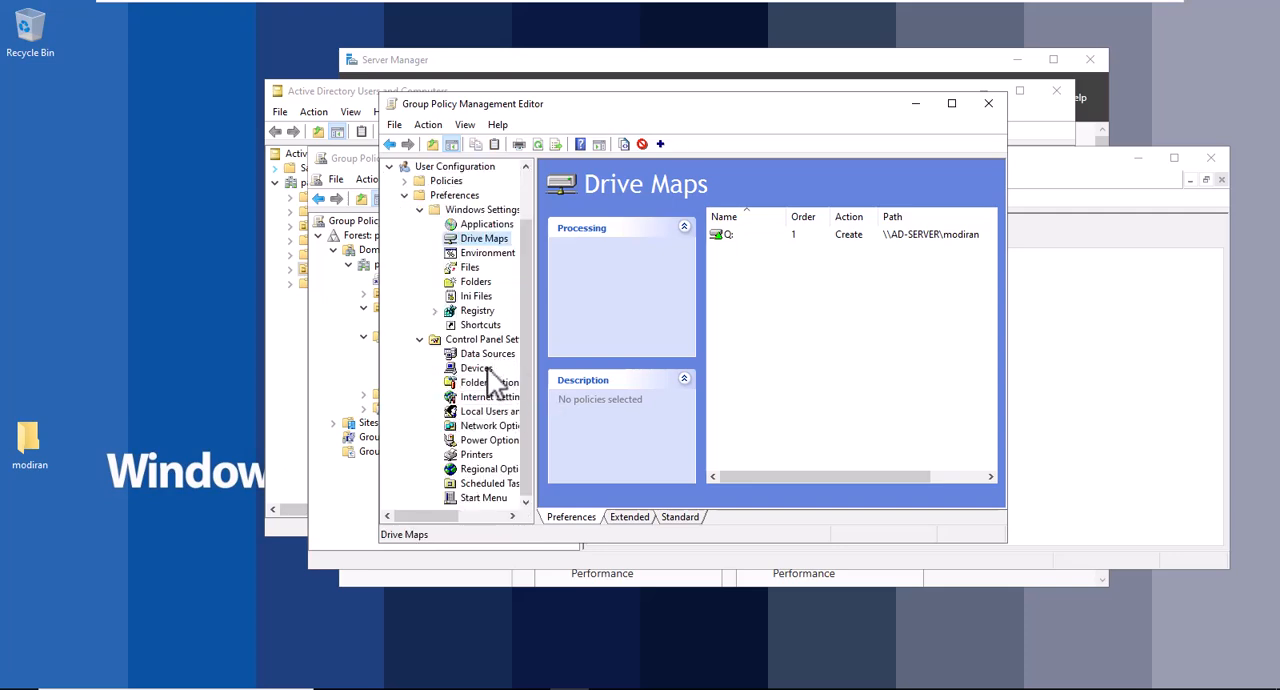
click(482, 456)
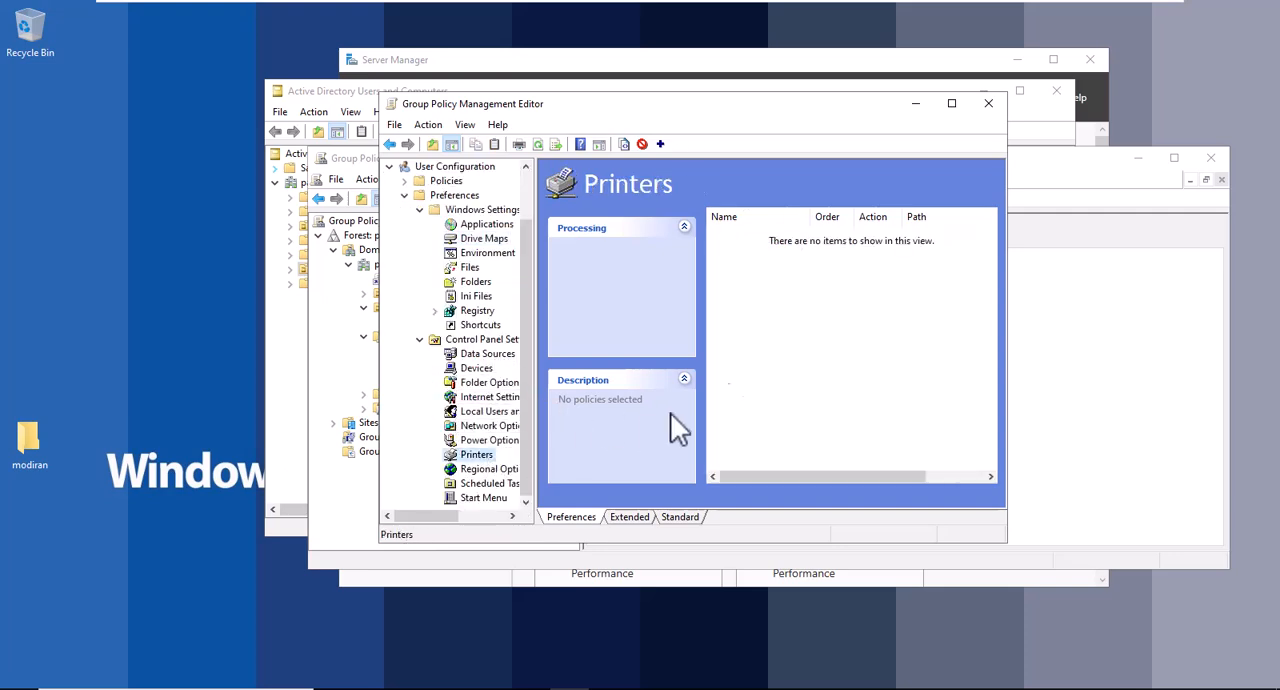
right_click(761, 324)
mouse_move(810, 330)
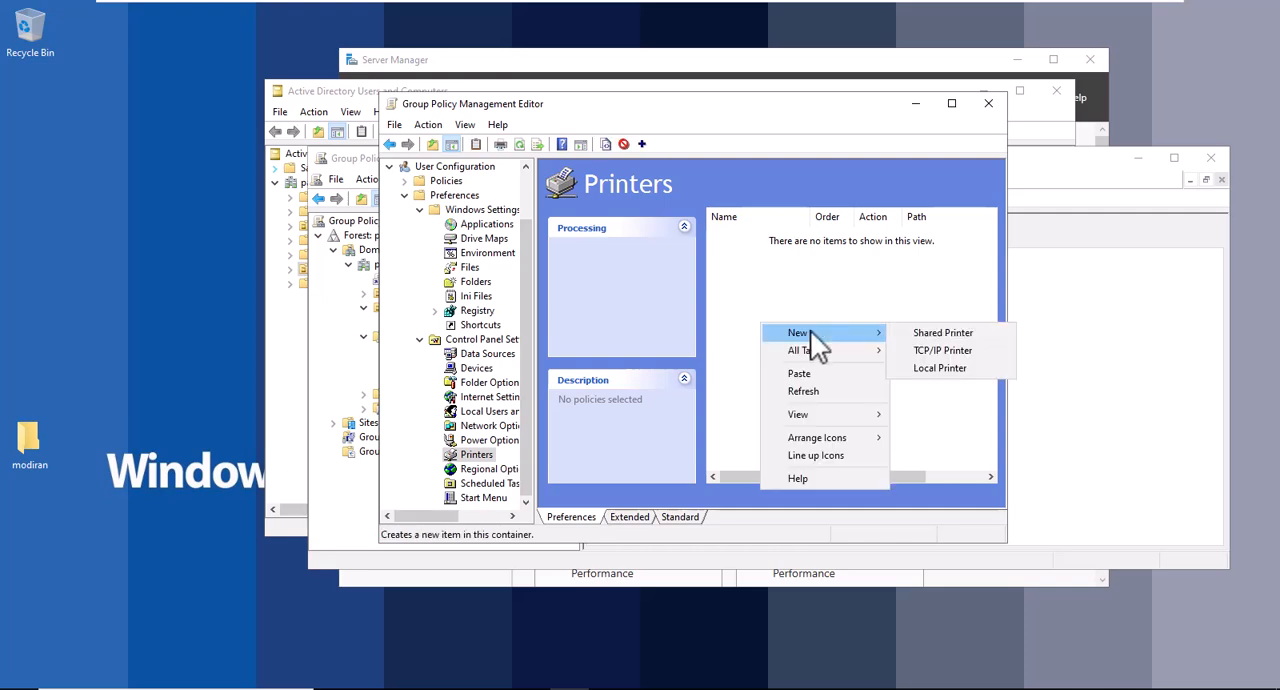
click(937, 290)
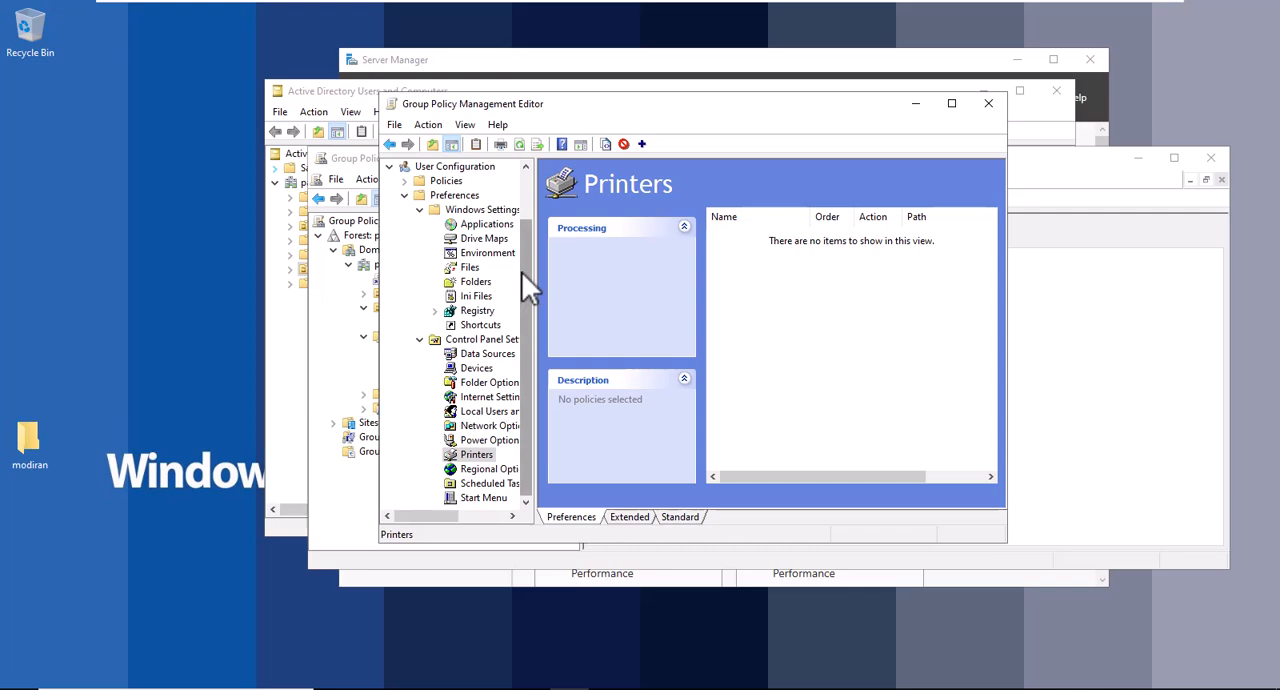
drag(527, 277, 529, 233)
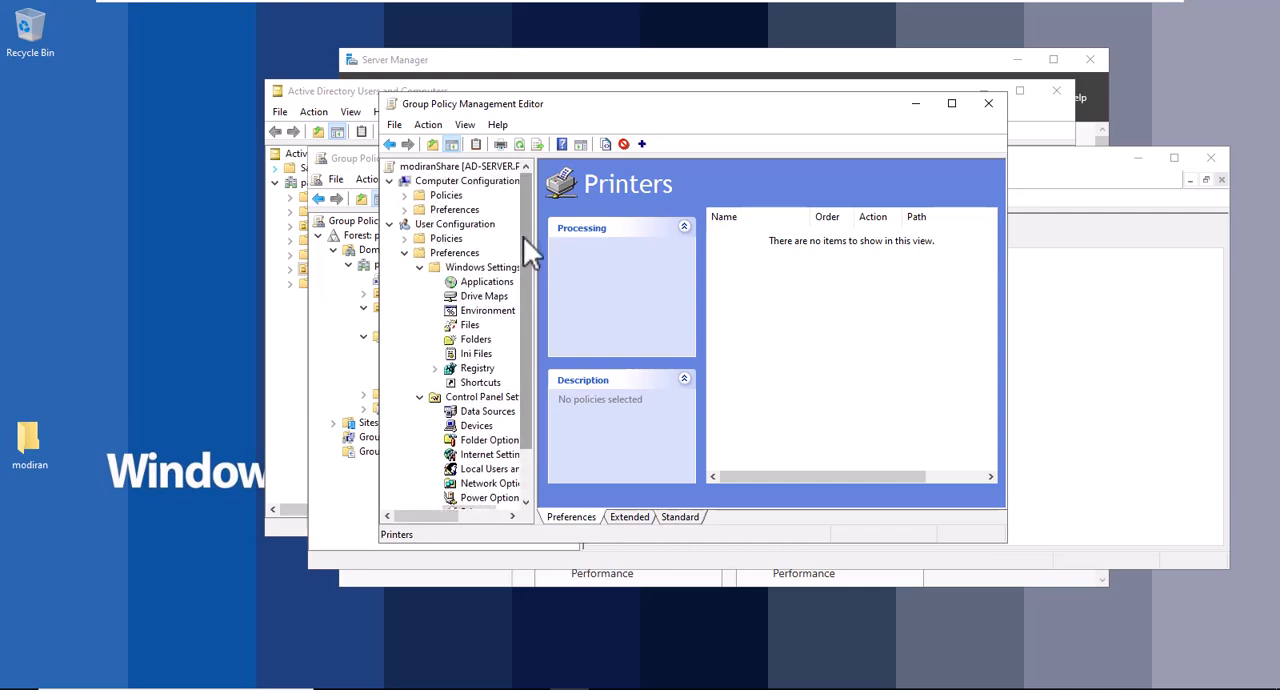
click(408, 240)
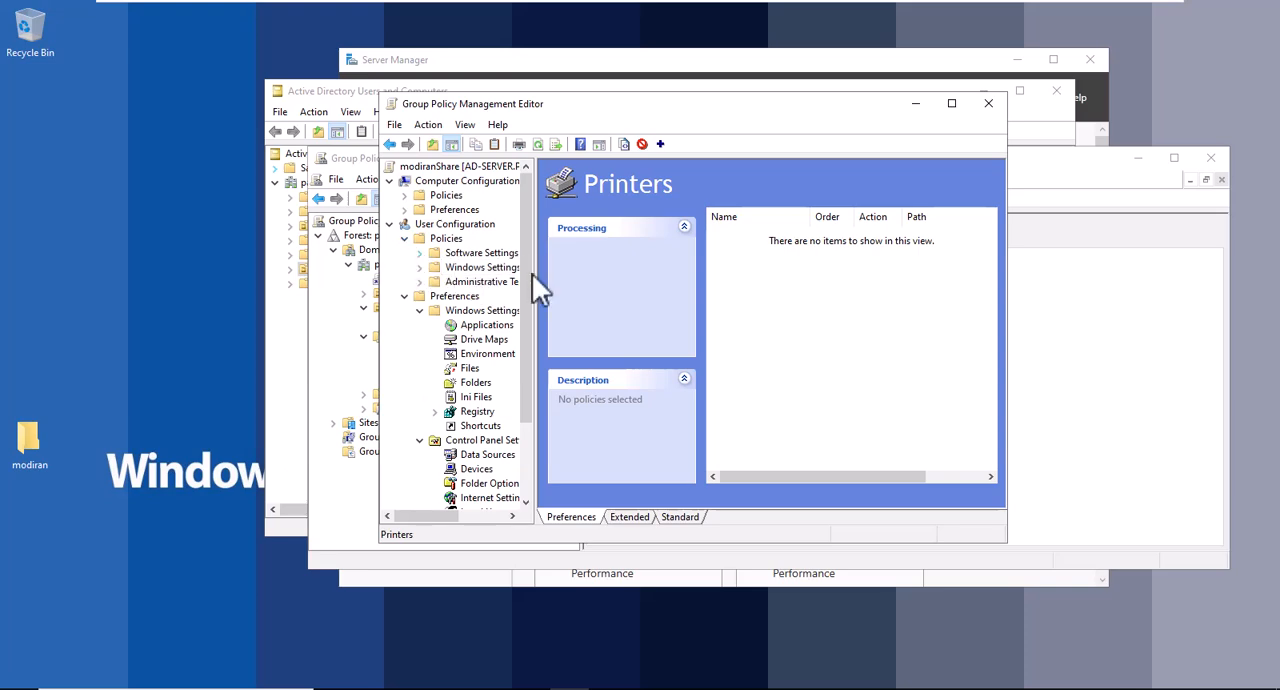
drag(535, 273, 688, 276)
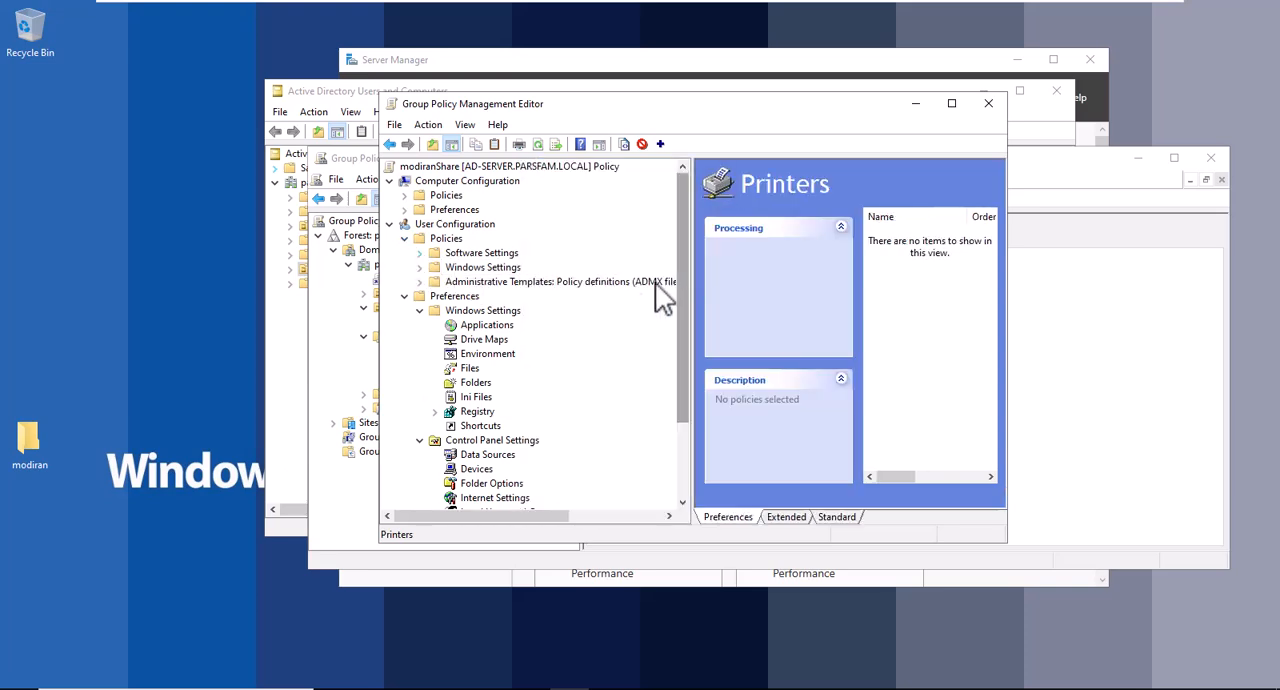
click(420, 254)
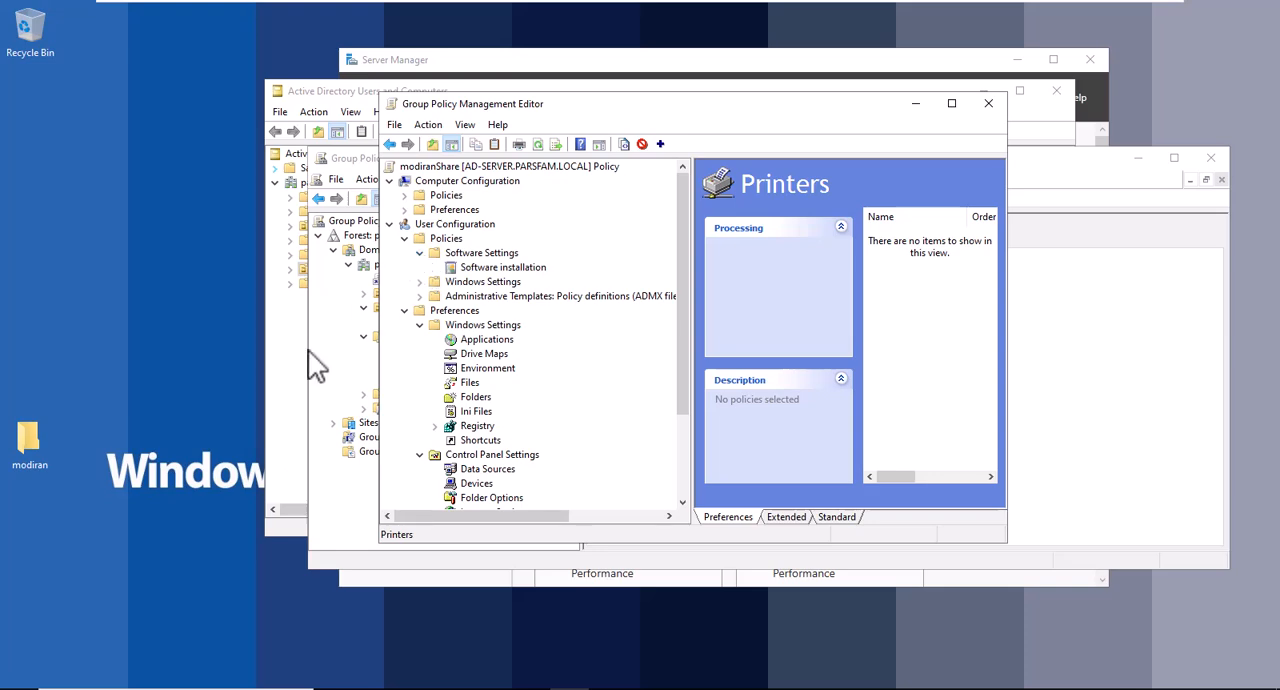
Switch to the client virtual machine and sign in to the preselected user account with its password.
click(731, 3)
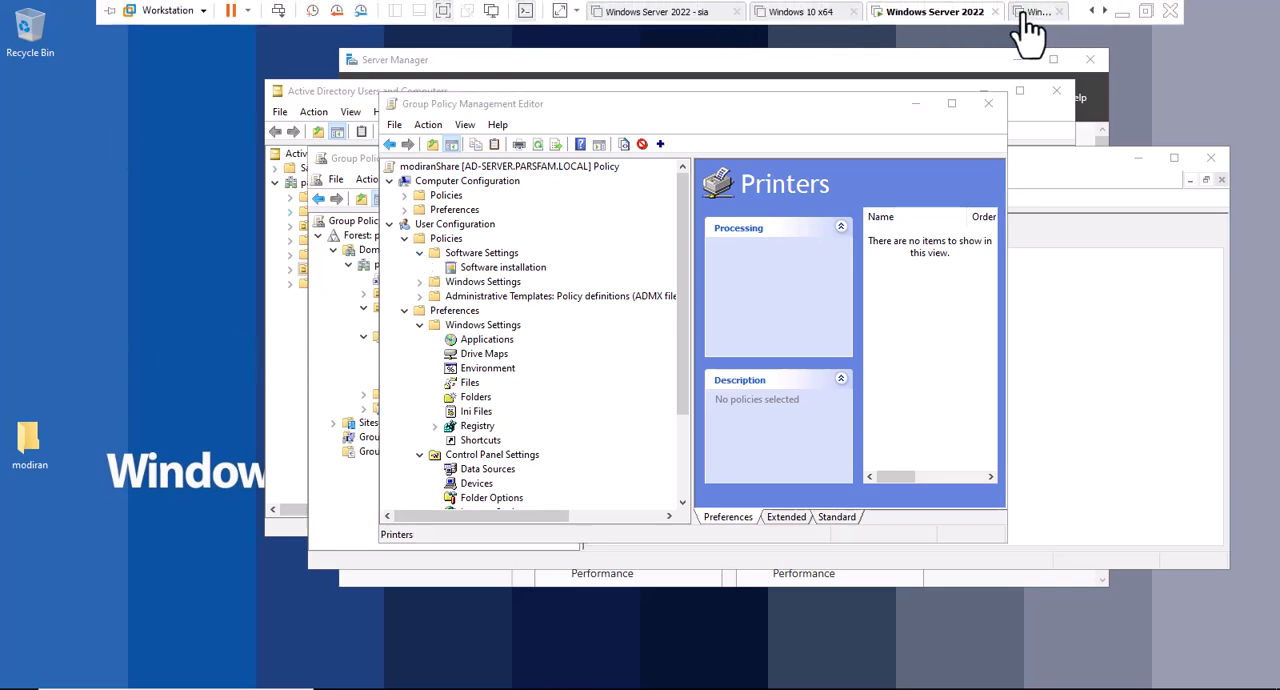
click(1033, 12)
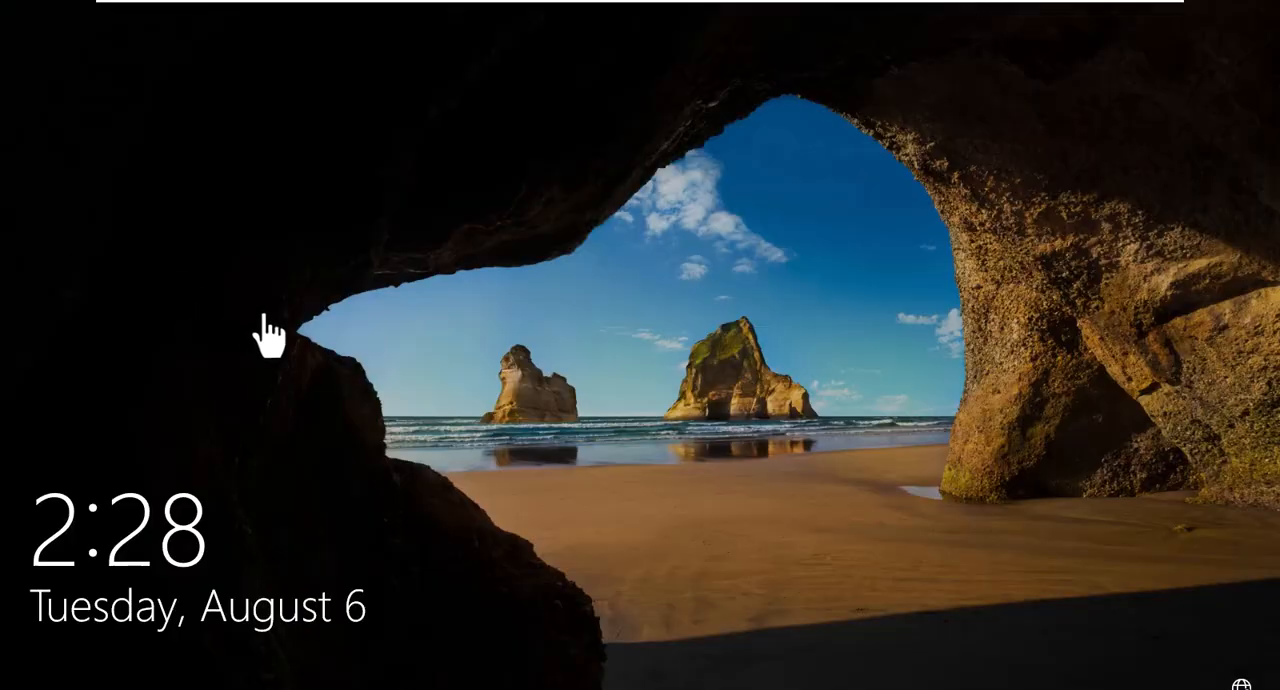
click(441, 376)
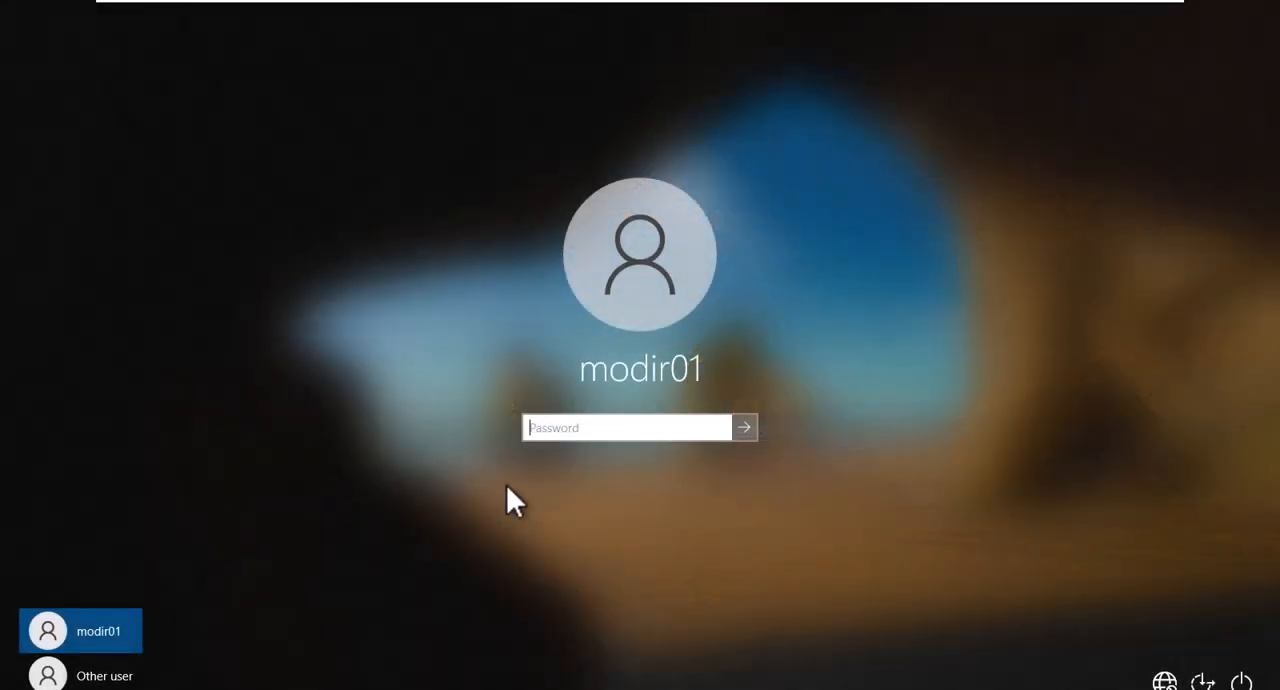
text(••••••••)
key(Return)
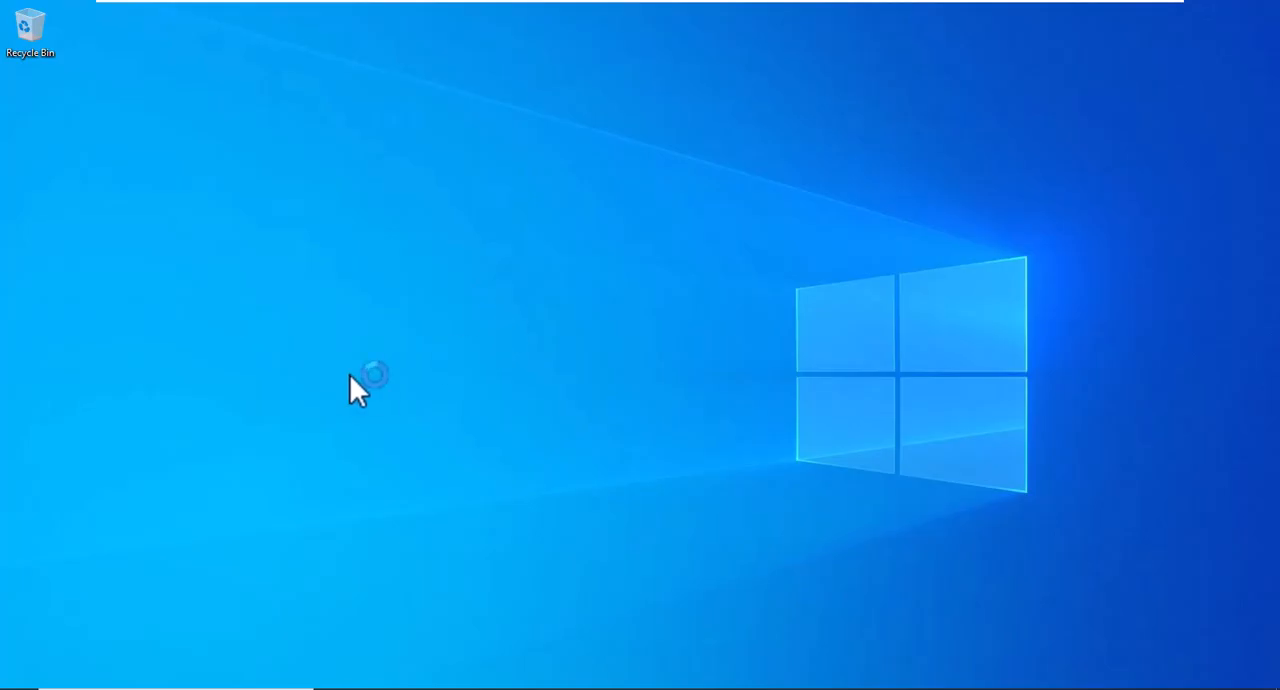
Open a command prompt on the client and refresh its group policy with gpupdate.
right_click(60, 686)
click(81, 632)
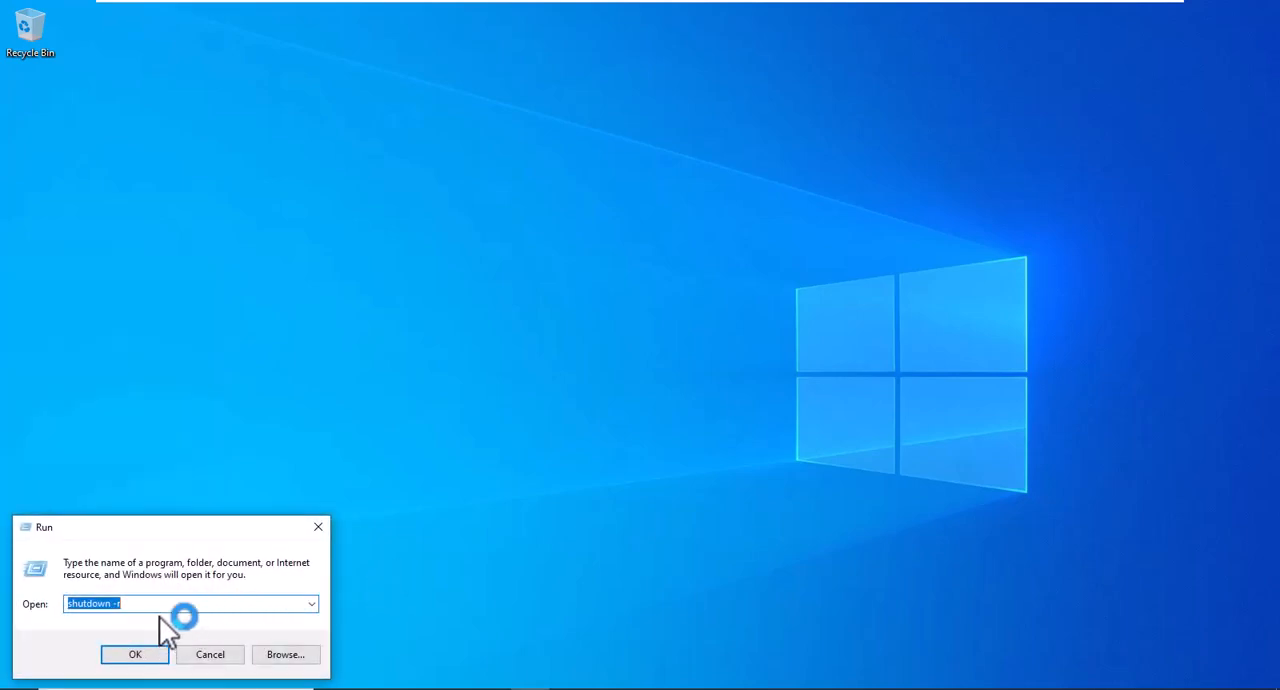
text(cmd)
key(Return)
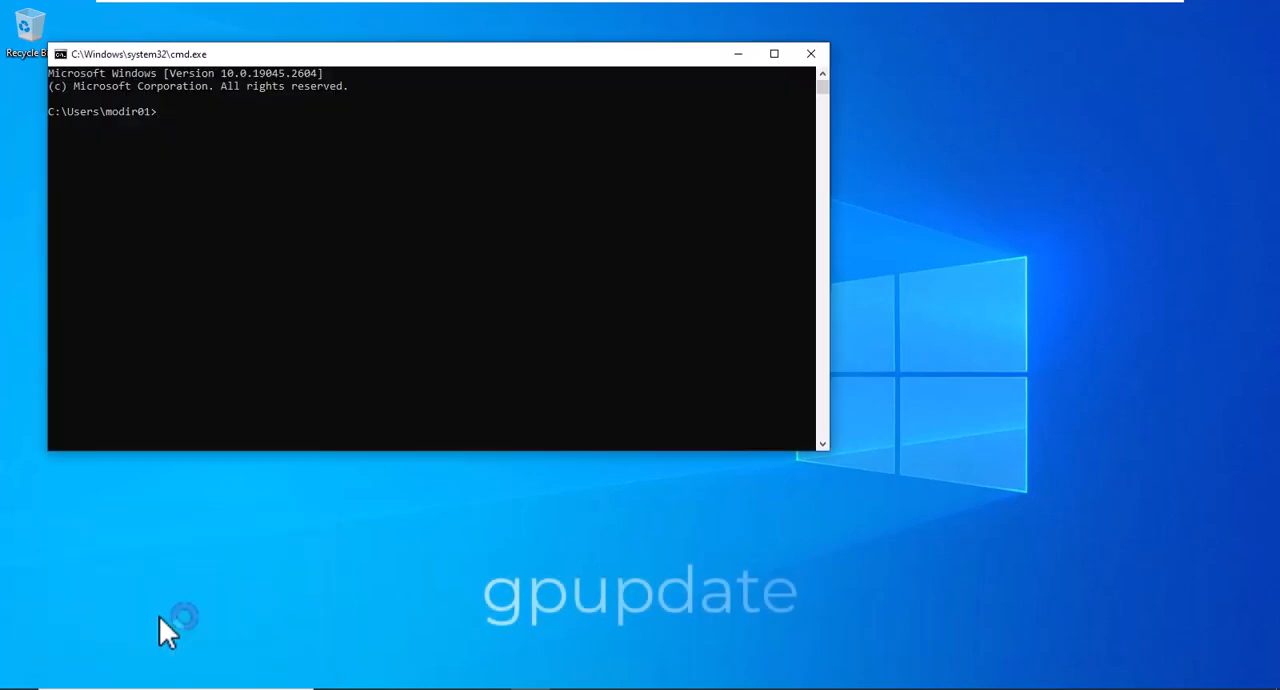
text(gpupdate)
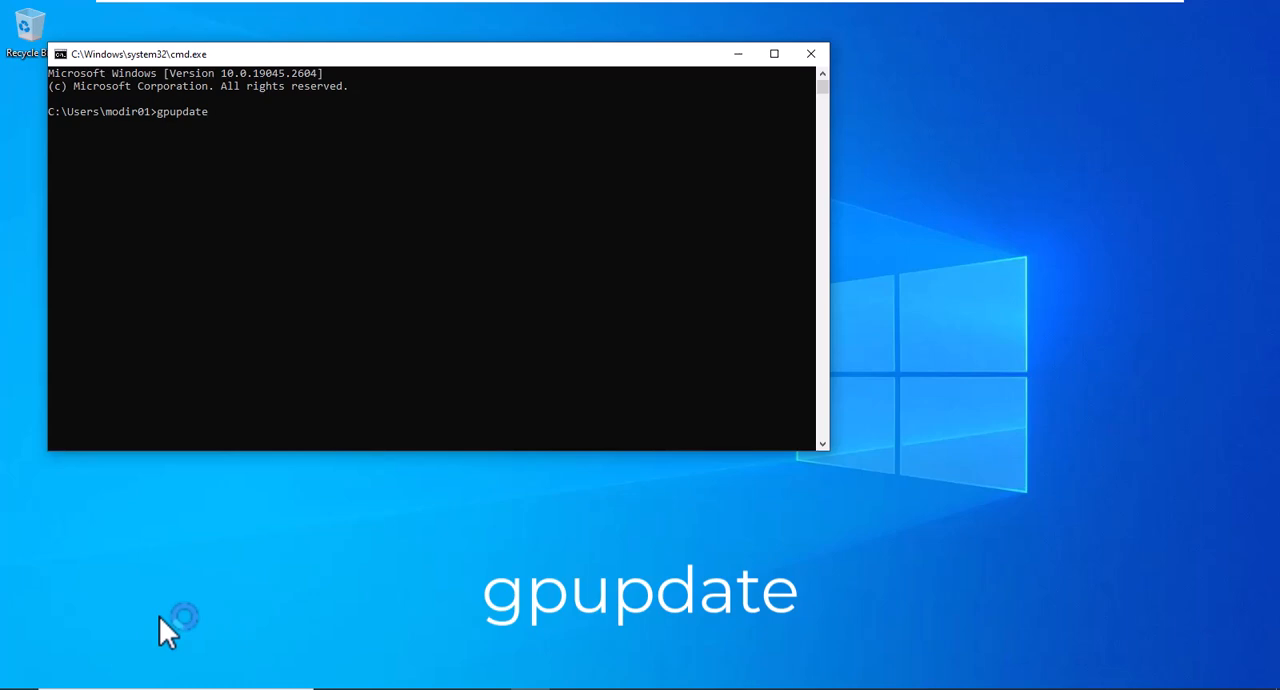
key(Return)
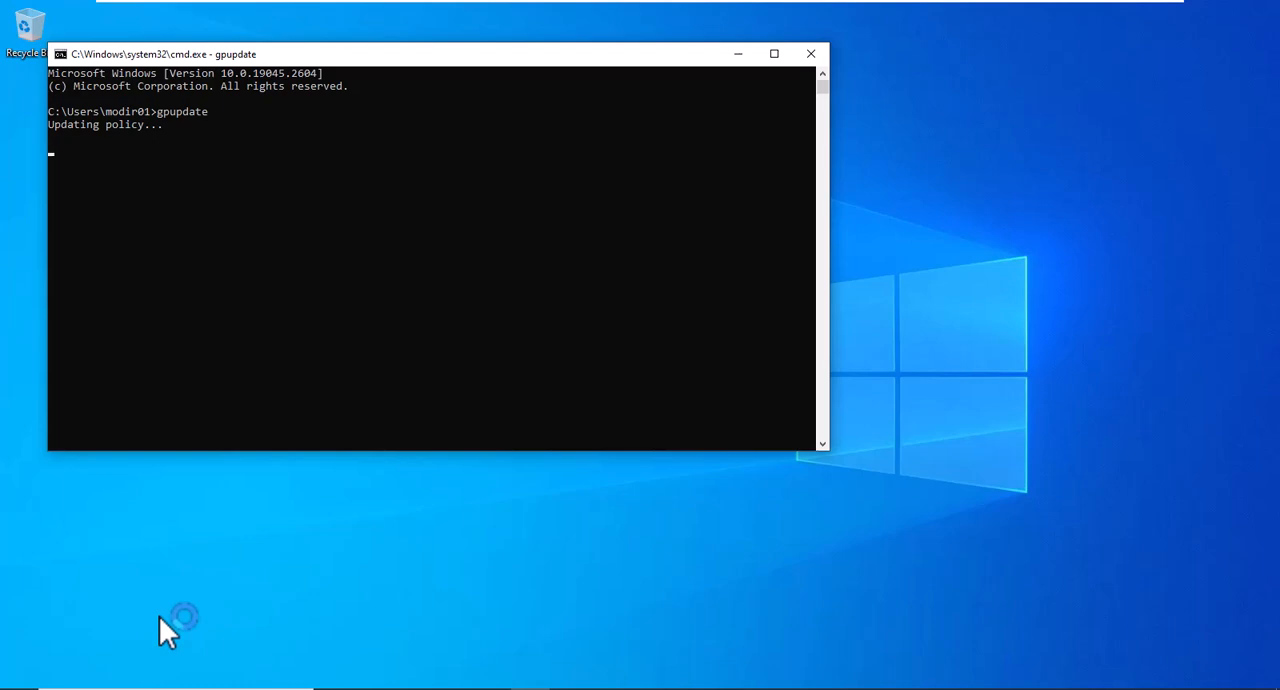
key(super+r)
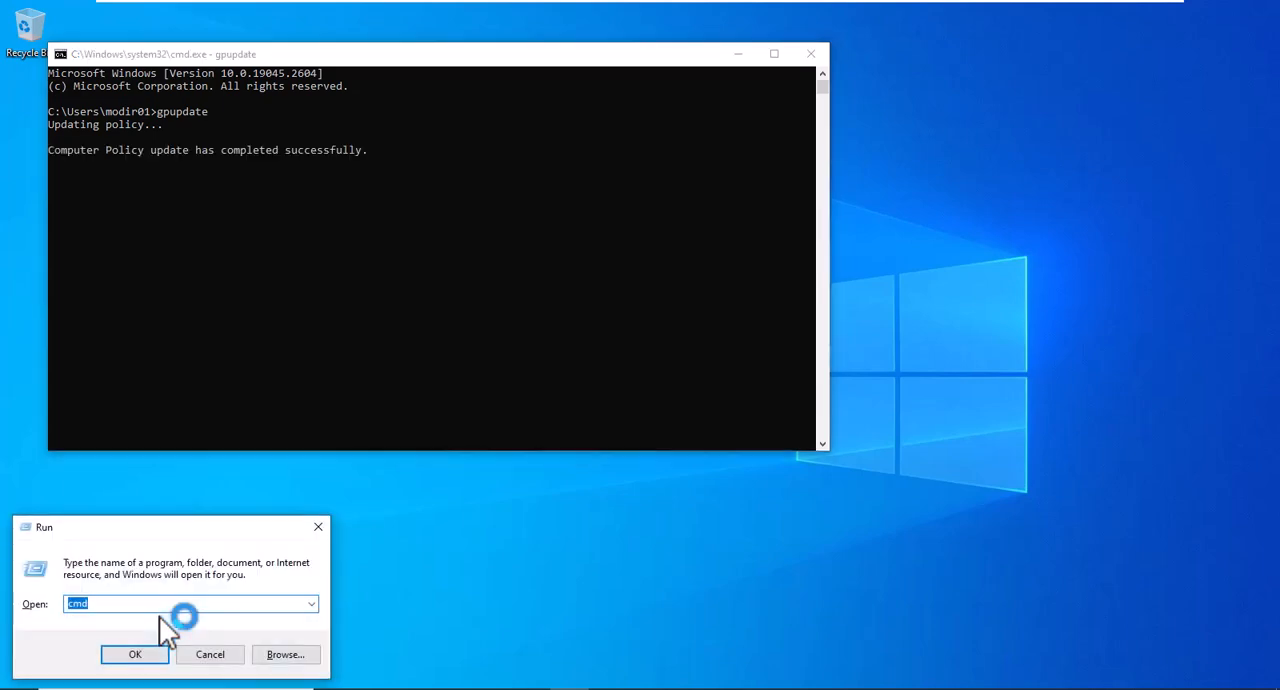
click(152, 304)
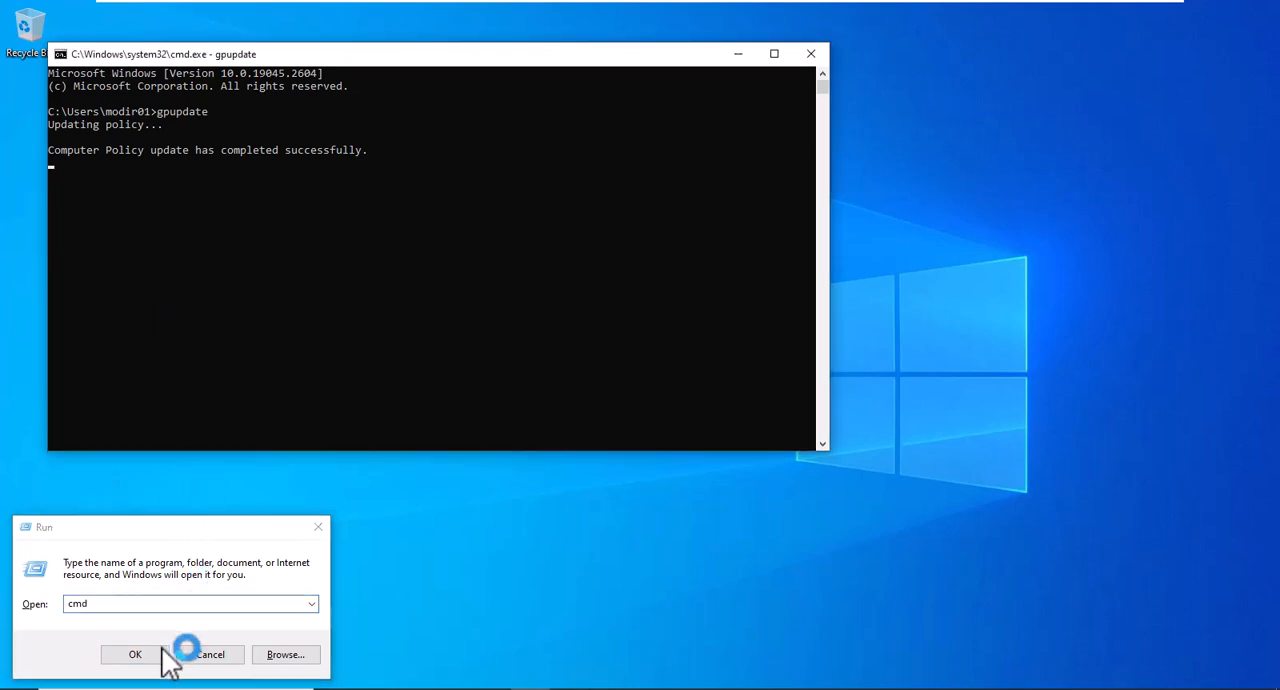
click(210, 656)
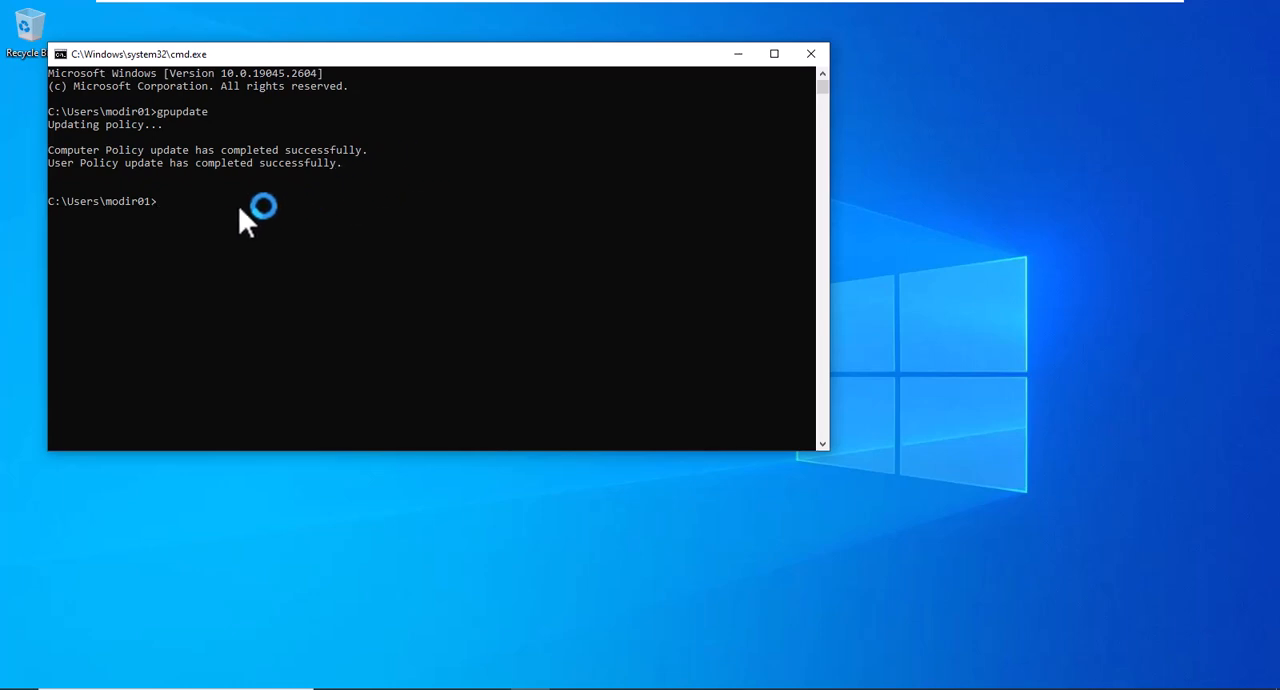
Force a full policy refresh with gpupdate /force and open This PC in File Explorer to check the mapped network drive.
text(gpupdate /for)
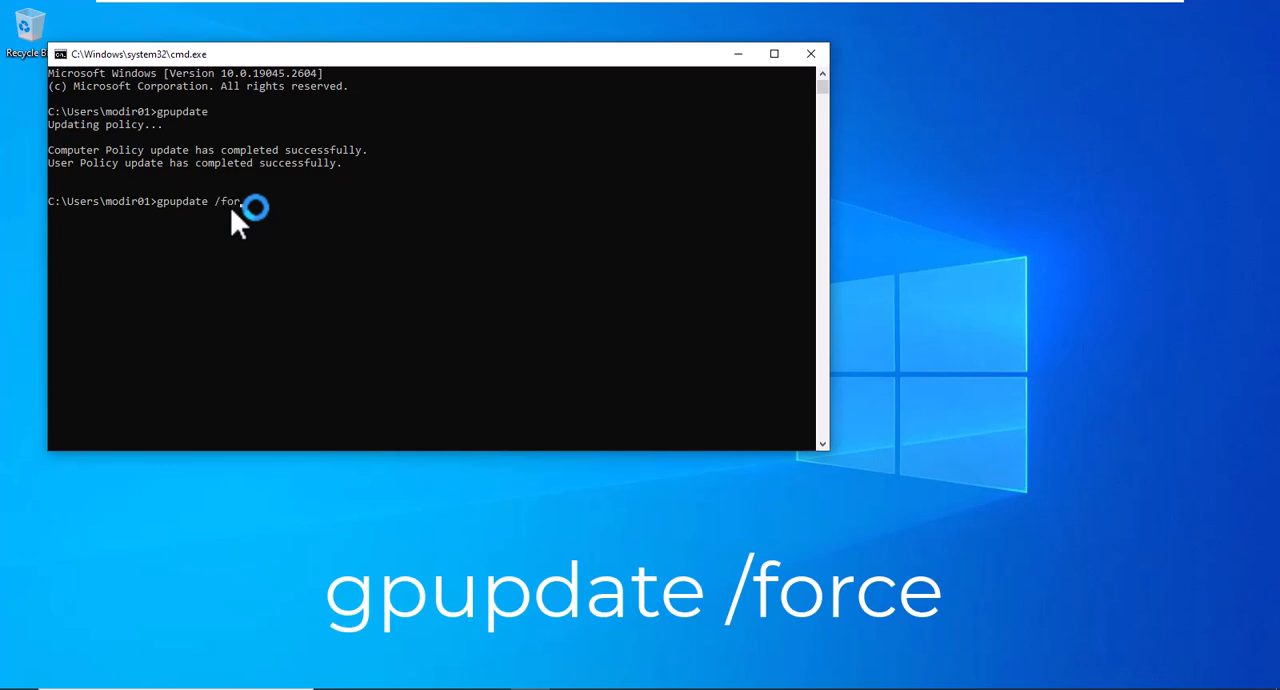
text(ce)
key(Return)
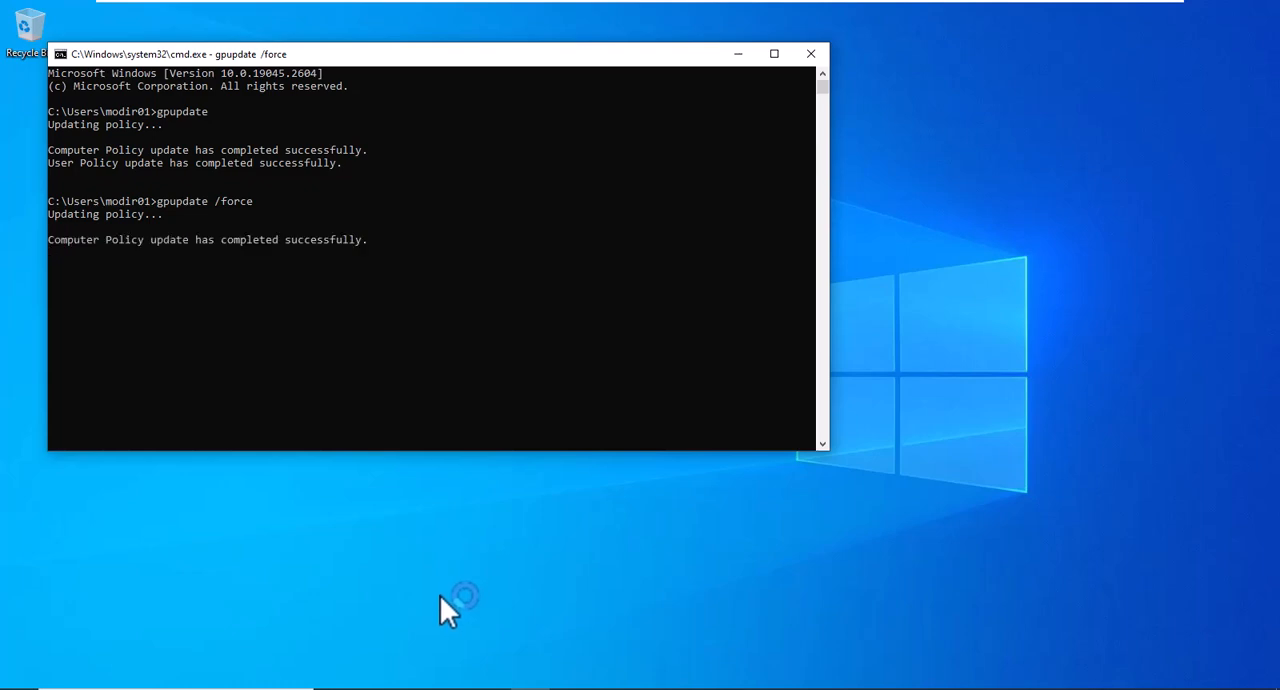
click(411, 689)
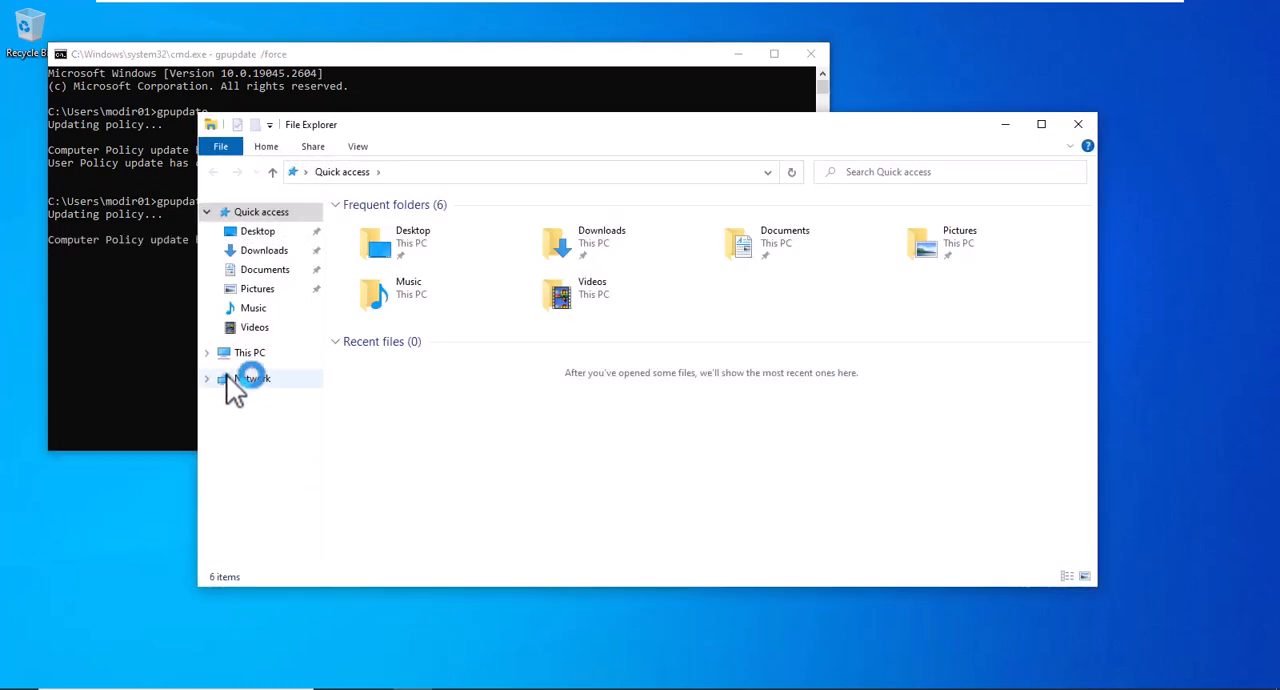
click(245, 353)
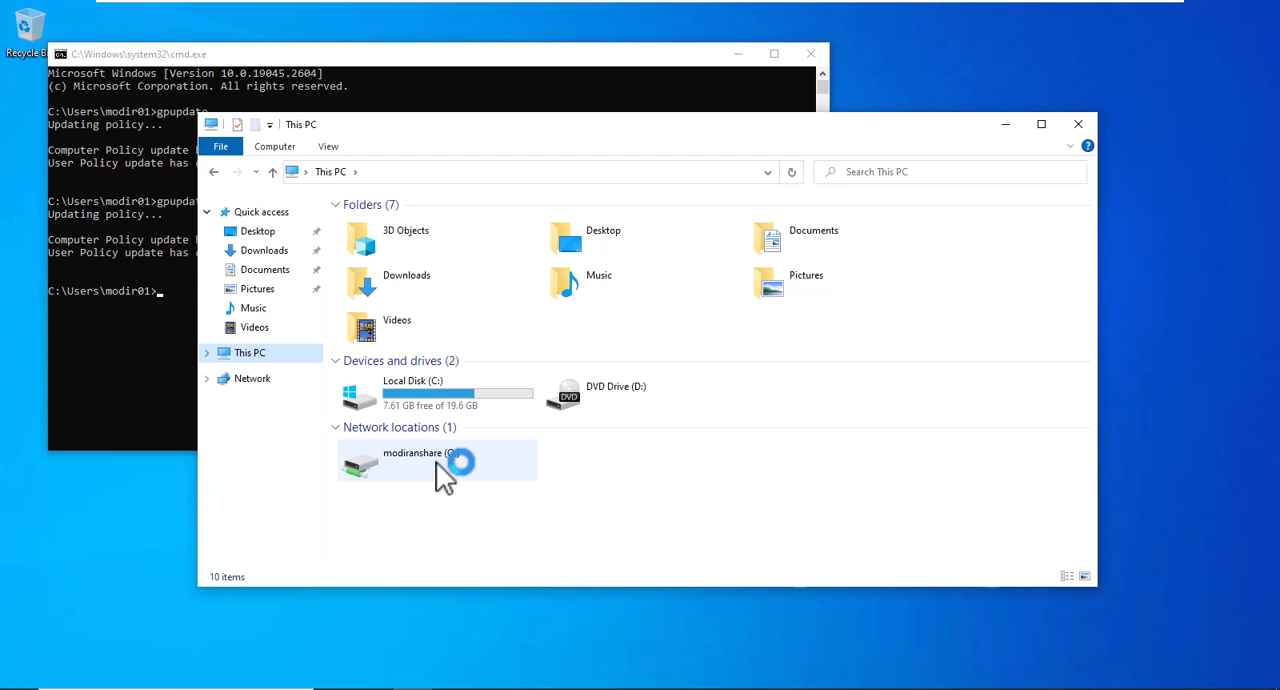
Switch back to the Windows Server 2022 virtual machine.
mouse_move(720, 14)
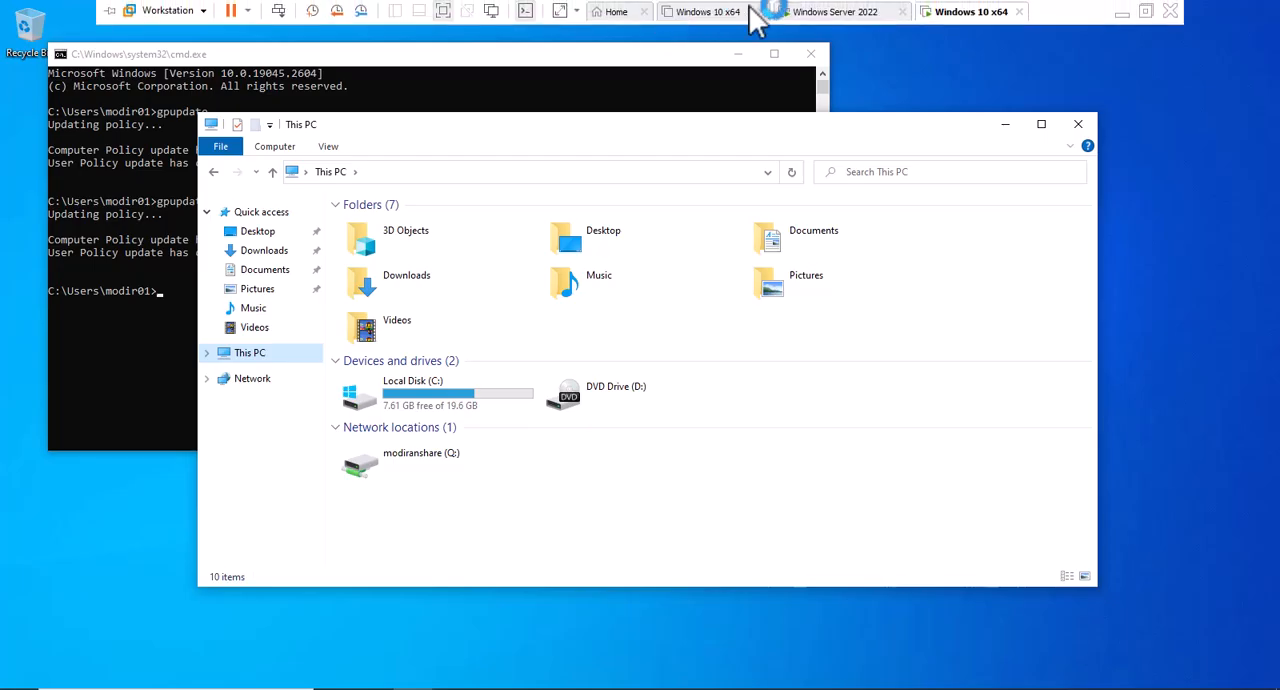
click(830, 12)
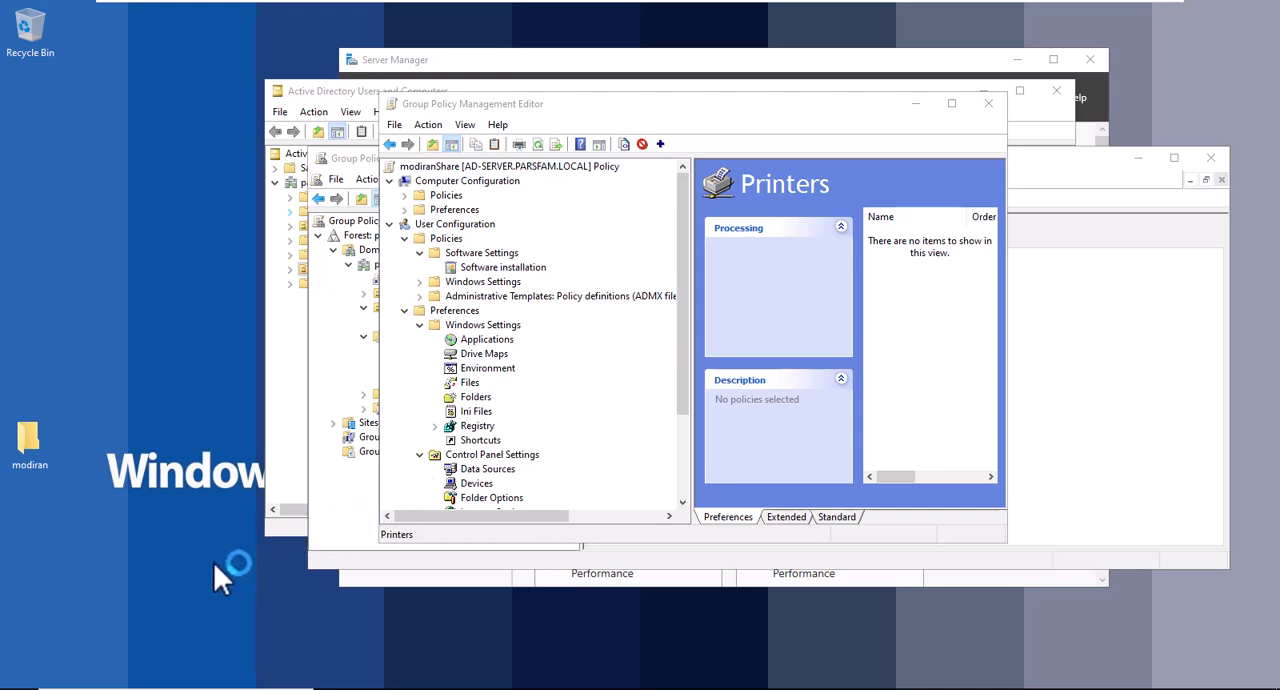
click(45, 686)
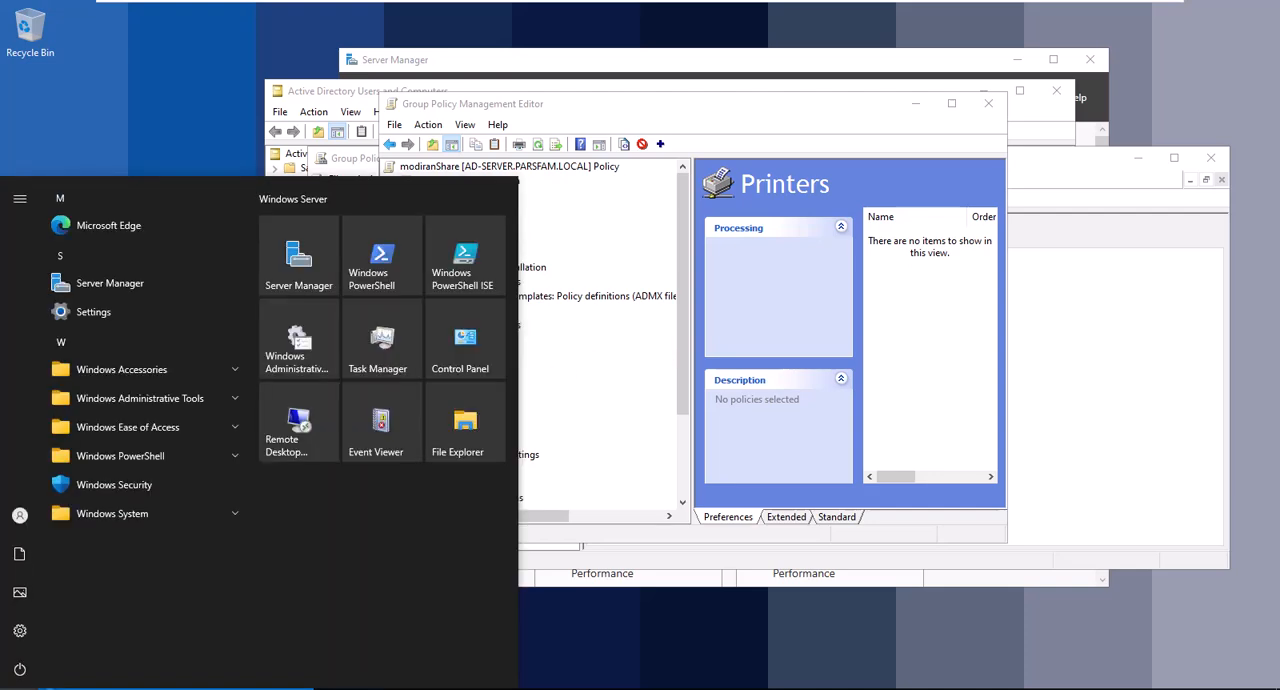
click(20, 670)
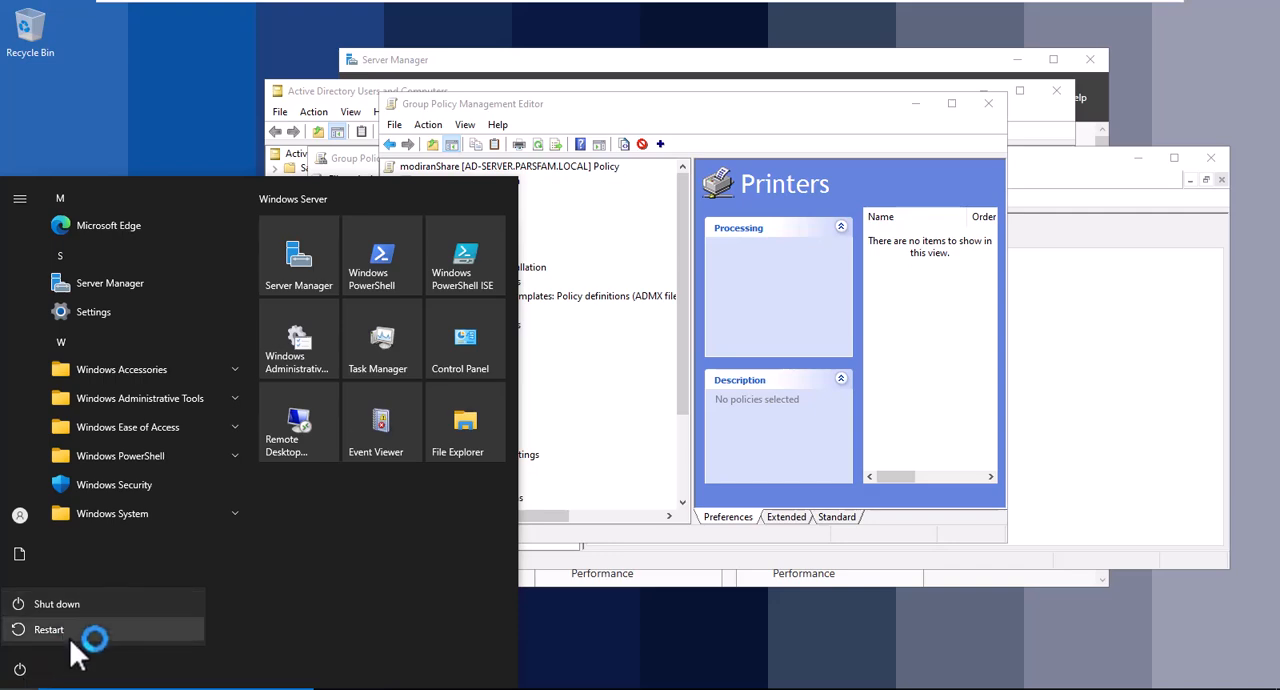
click(570, 653)
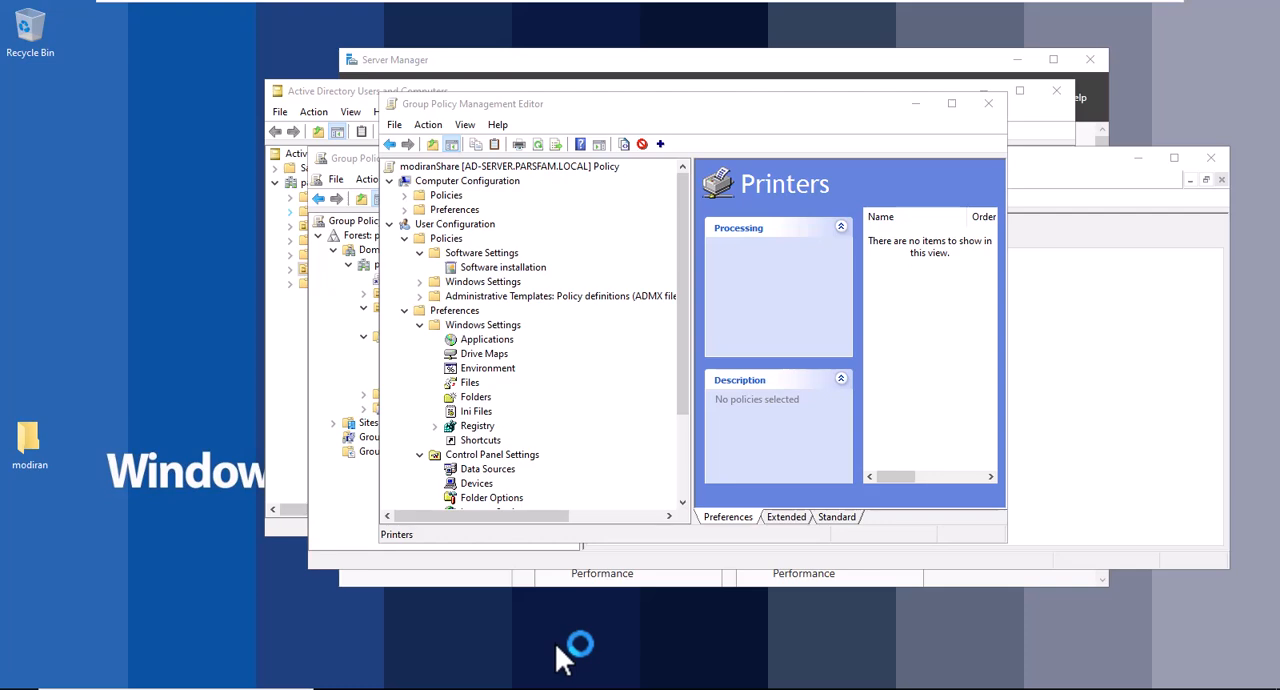